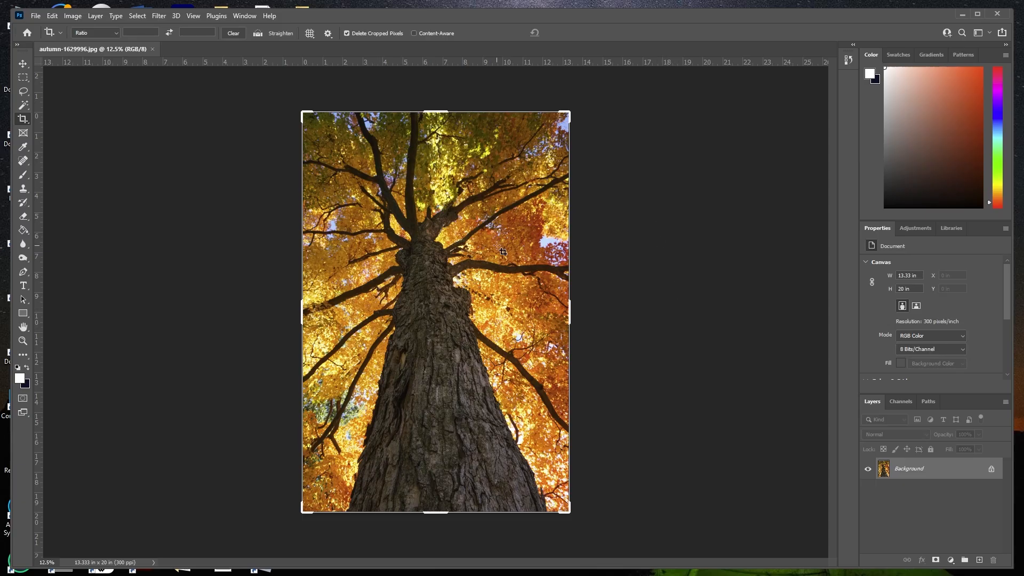
Step: Open the print settings for the autumn tree photo and enable Scale to Fit Media
left_click(22, 64)
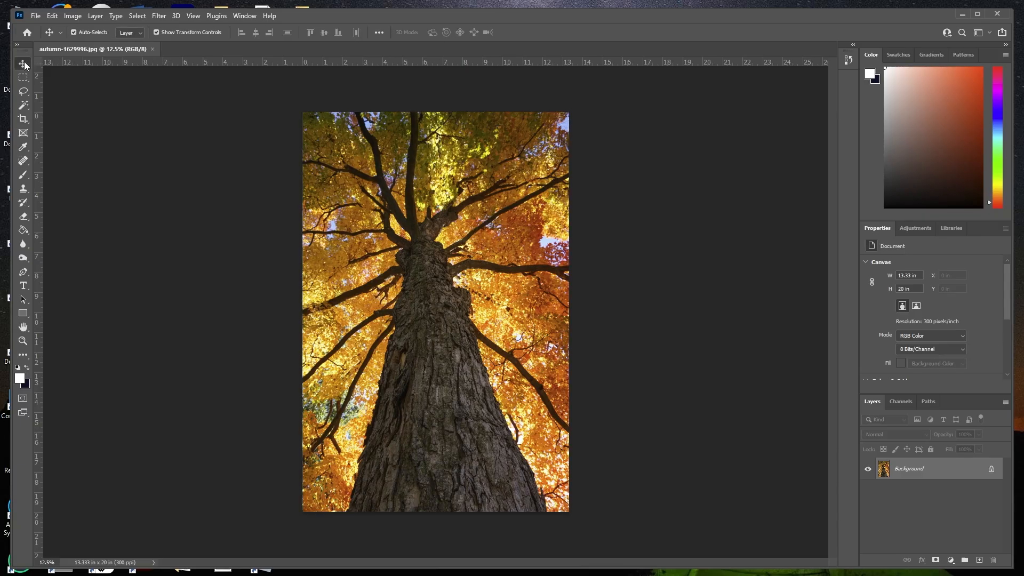
left_click(34, 17)
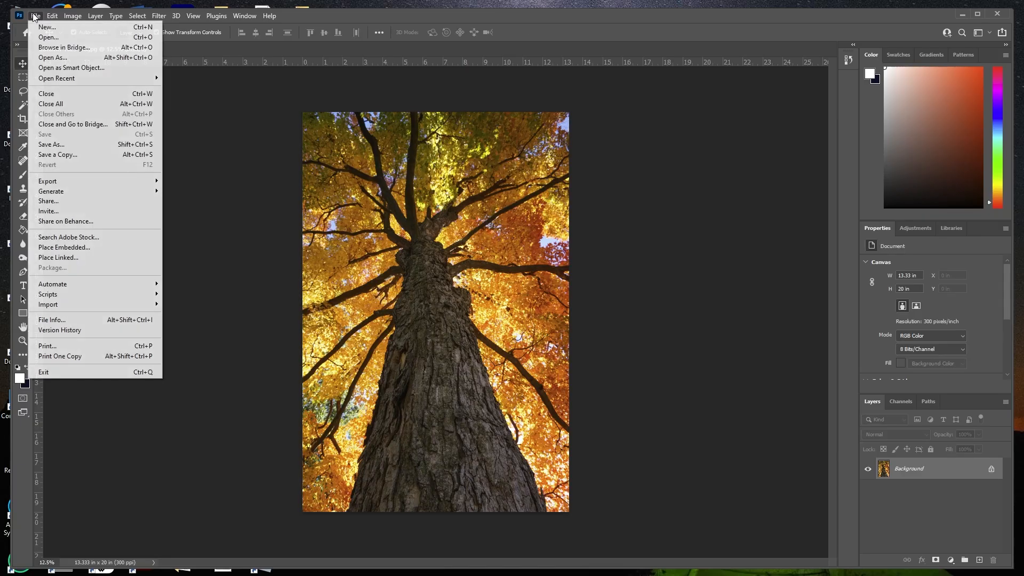
left_click(46, 348)
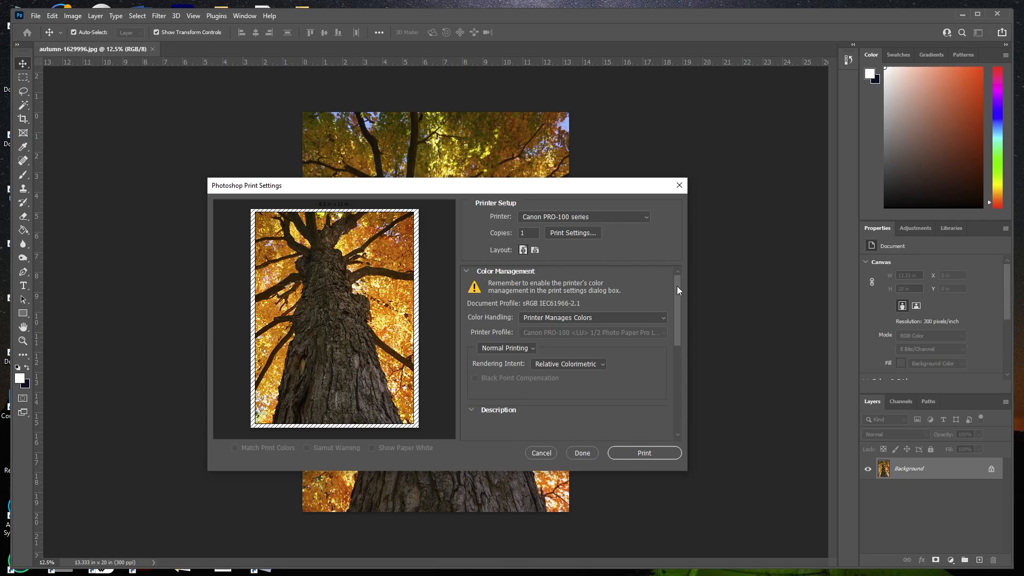
left_click_drag(677, 286, 680, 374)
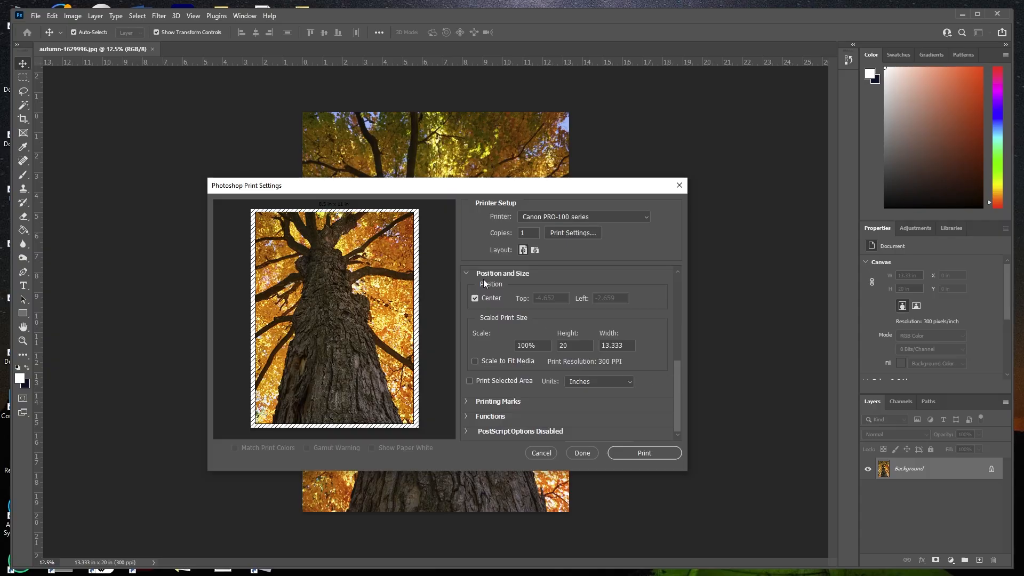
left_click(474, 361)
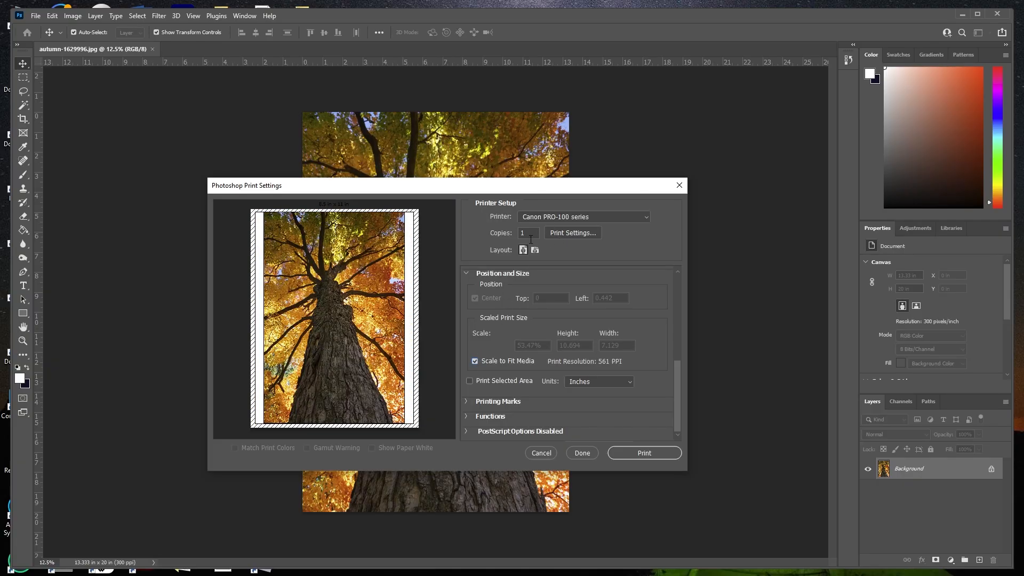
Step: Review the Canon PRO-100 driver's quick setup options and the Matching settings of its manual color adjustment
left_click(570, 233)
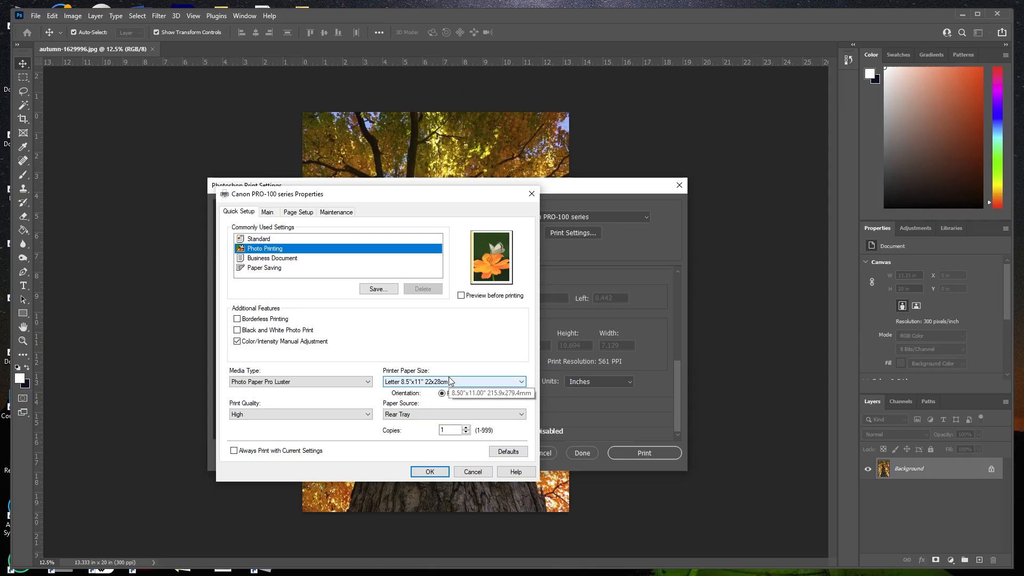
left_click_drag(438, 199, 498, 180)
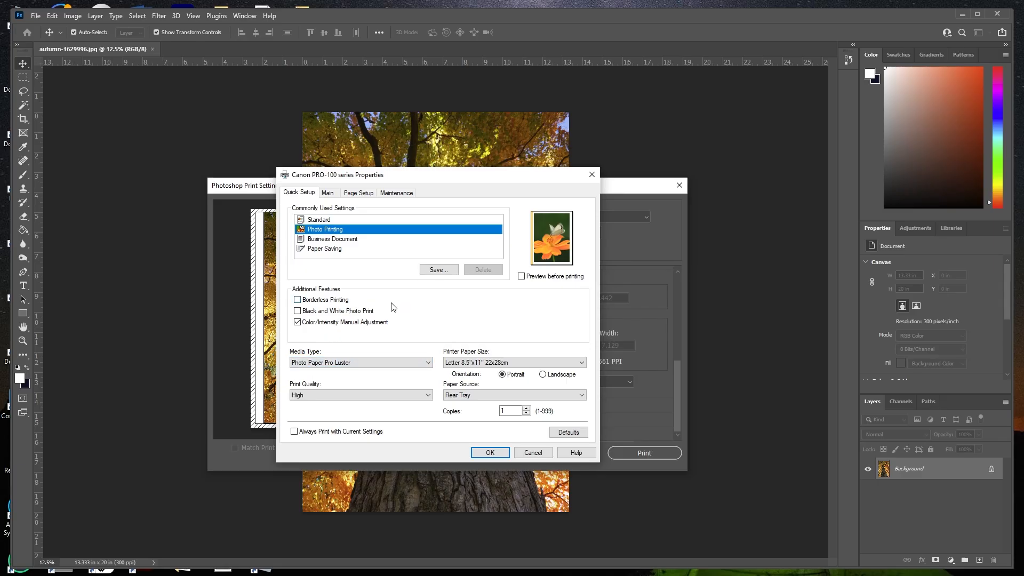
left_click(296, 323)
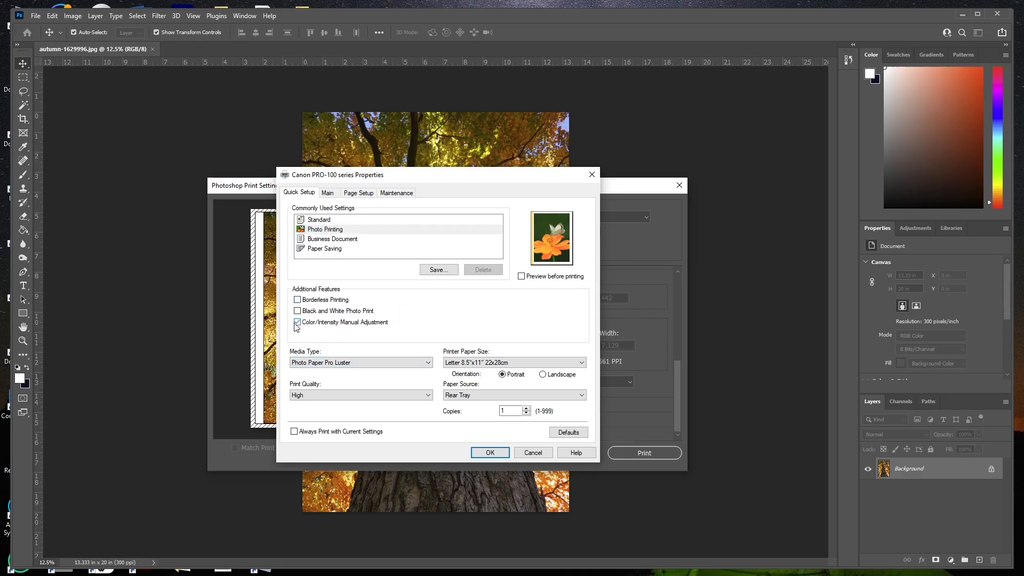
left_click(297, 322)
left_click(297, 322)
left_click(256, 233)
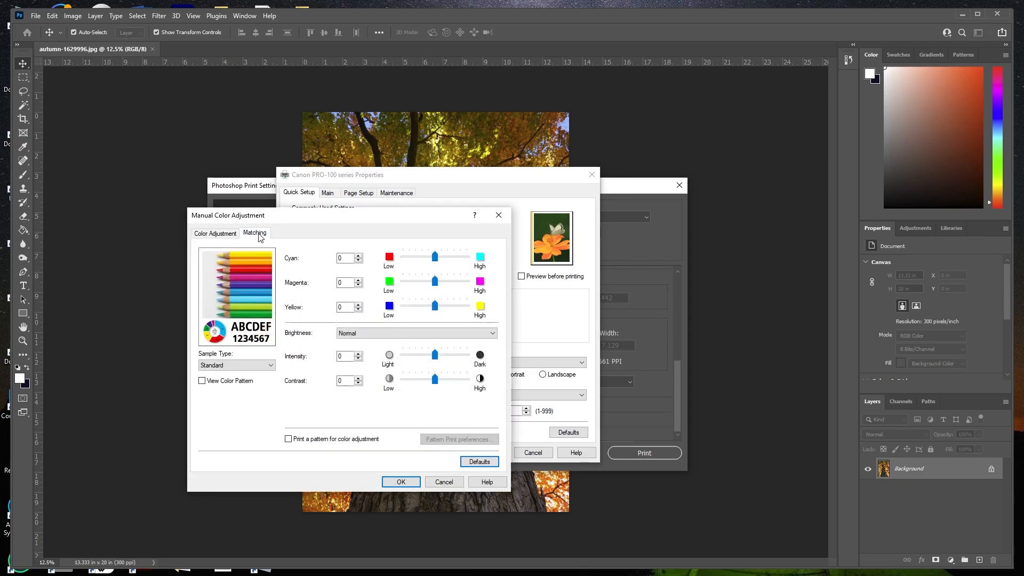
left_click(412, 481)
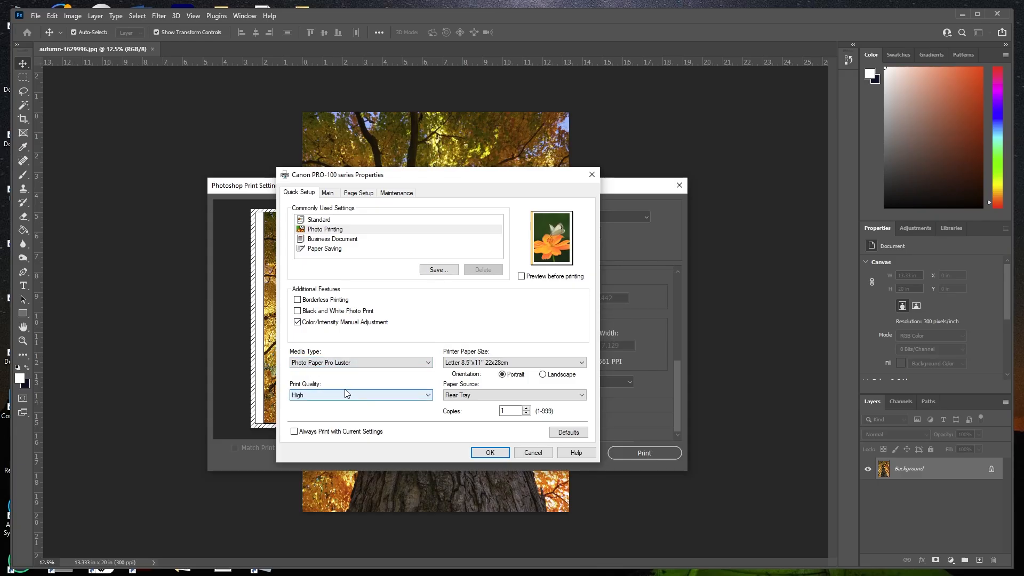
left_click(479, 450)
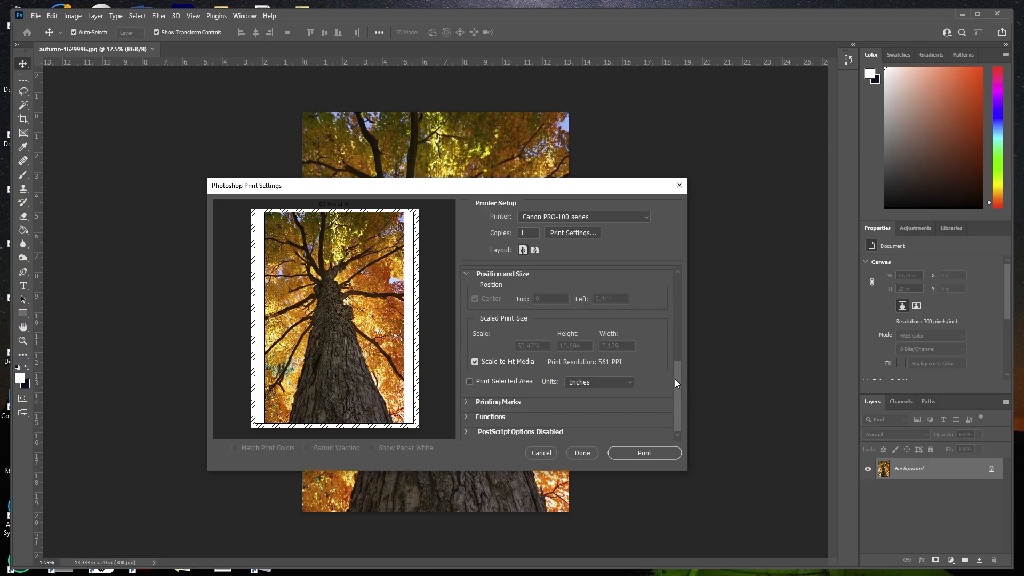
Step: Try Photoshop Manages Colors as the color handling, try the rendering intent choices, and close the print settings
left_click_drag(677, 379, 677, 282)
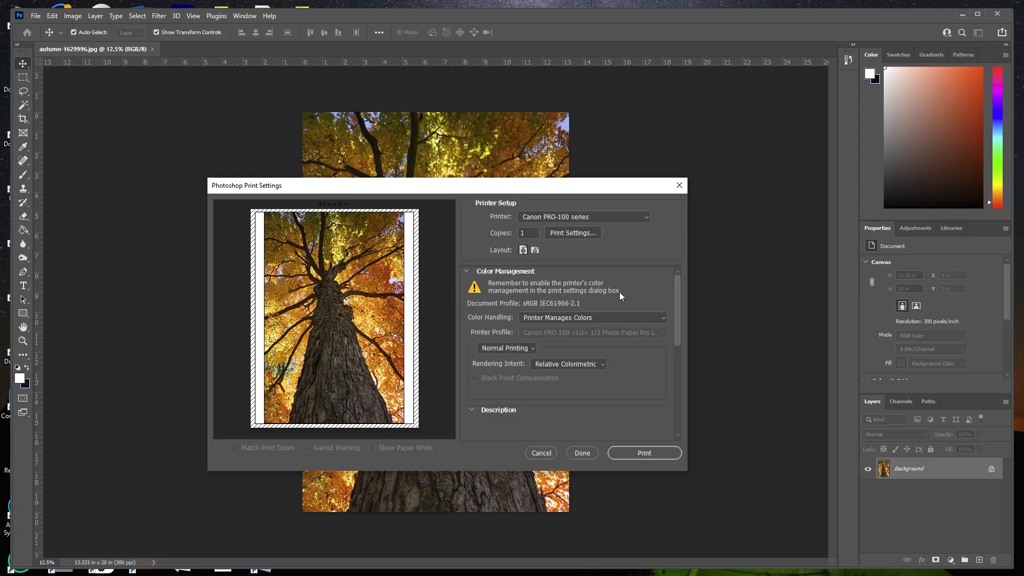
left_click(653, 317)
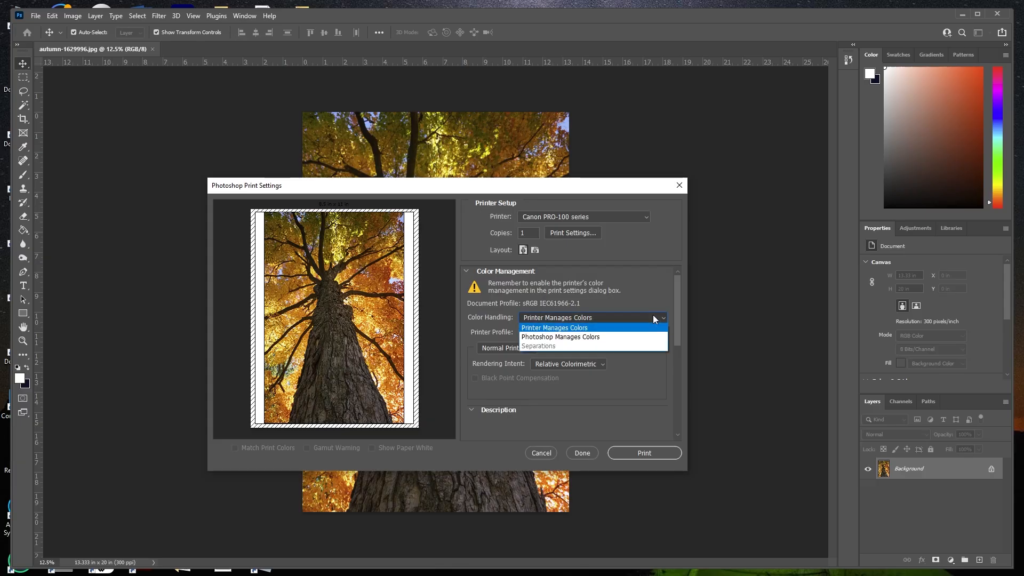
left_click(571, 337)
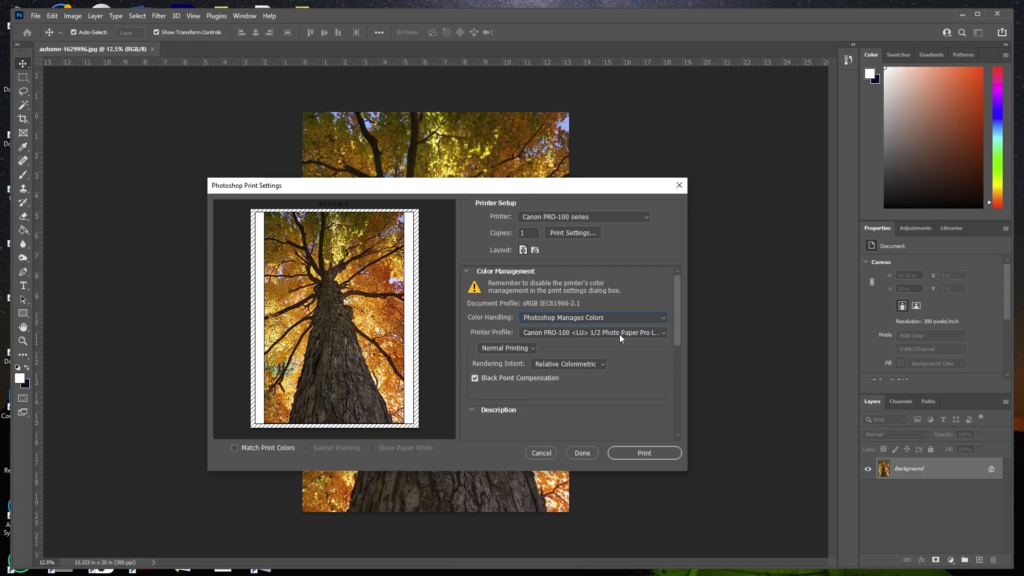
left_click(560, 363)
left_click(552, 376)
left_click(560, 364)
left_click(558, 390)
left_click(680, 185)
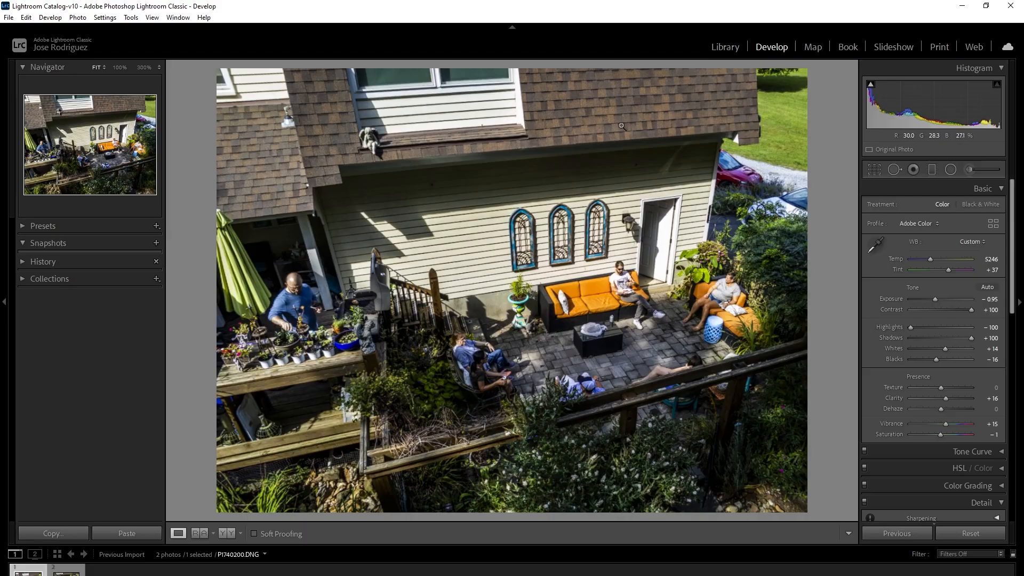
Step: In Lightroom's Print module, set the left, right, top and bottom page margins to 0.50 inches
left_click(939, 47)
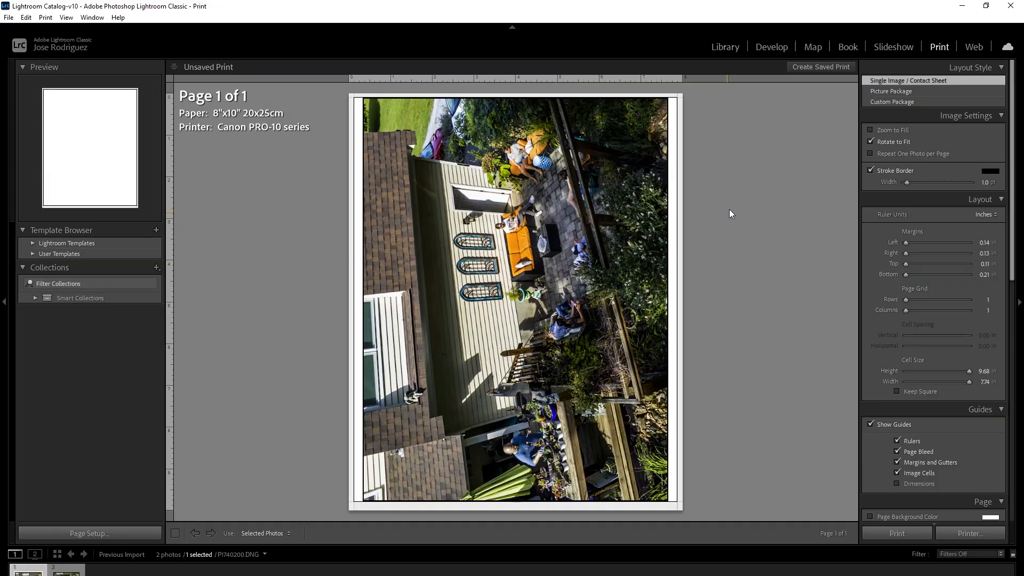
left_click(870, 131)
left_click(870, 131)
left_click(985, 242)
type("0")
key("Tab")
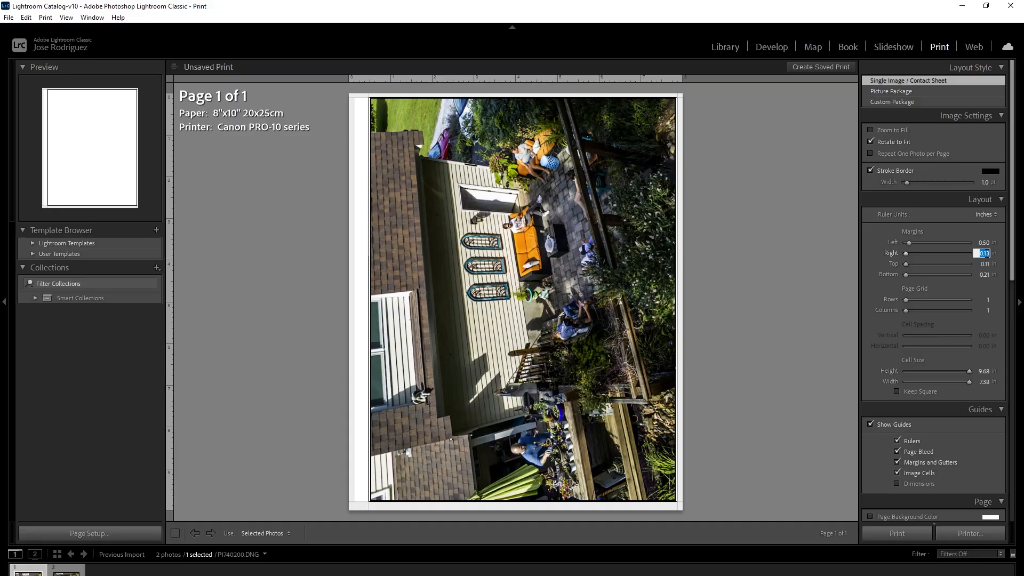
type("0.")
key("Tab")
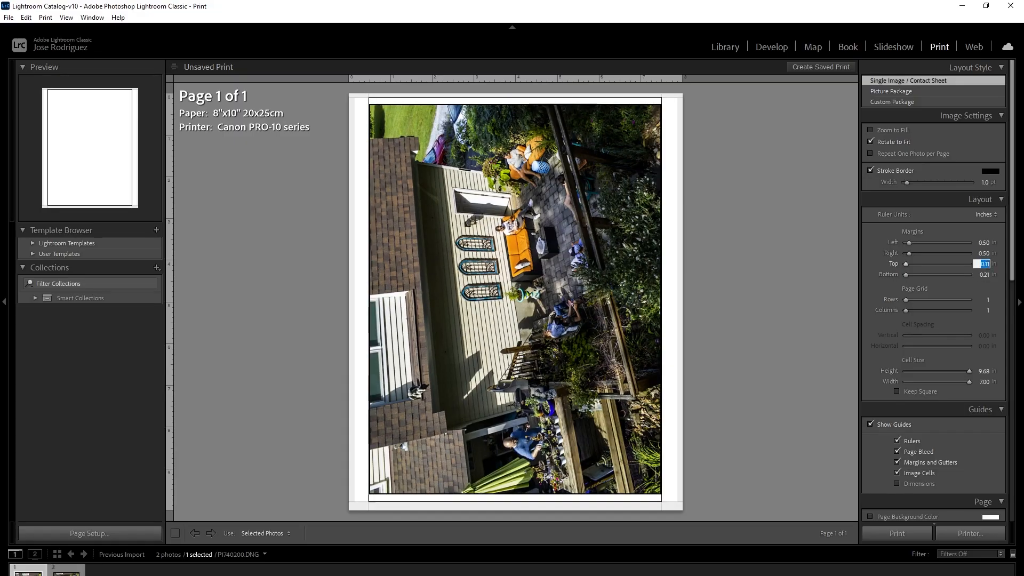
type("0.")
key("Tab")
type("0.5")
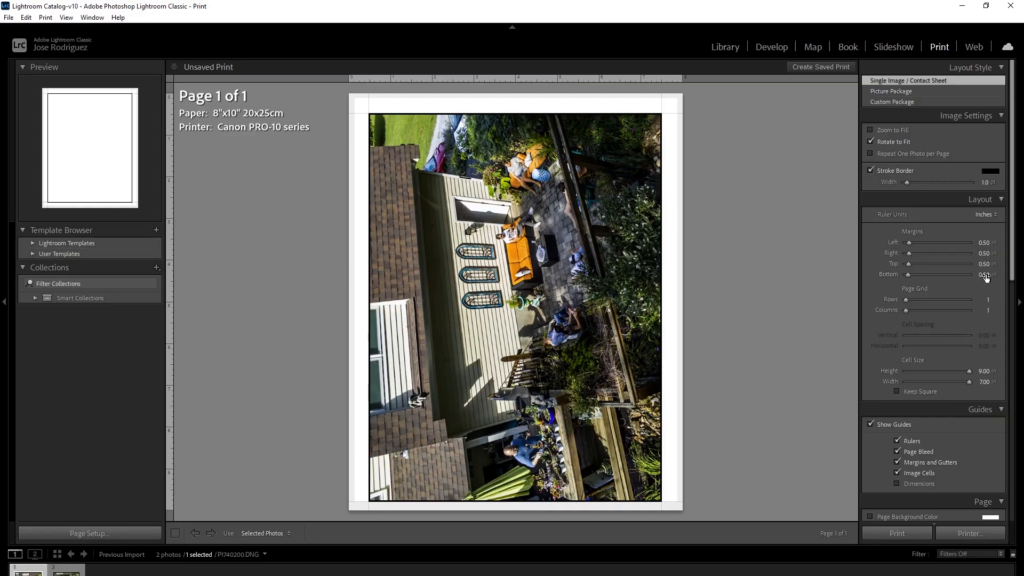
key("Return")
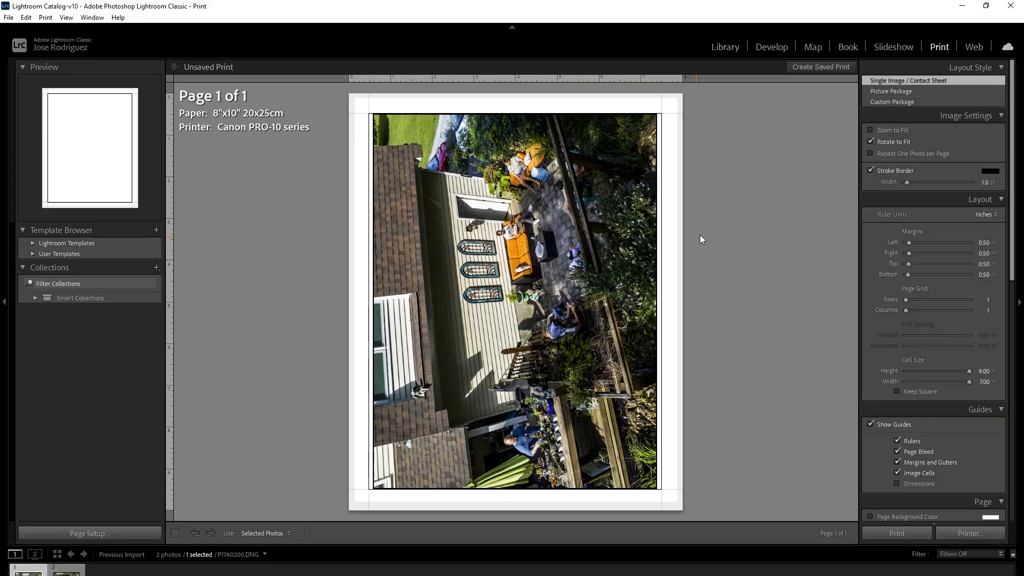
Step: Enable Zoom to Fill so the patio photo fills its print cell
left_click(871, 130)
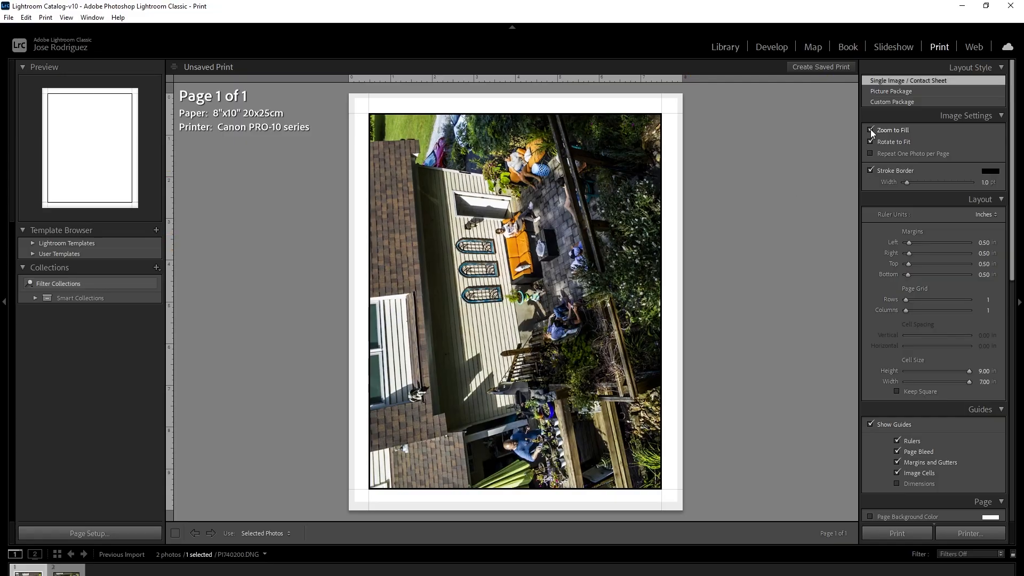
left_click(870, 130)
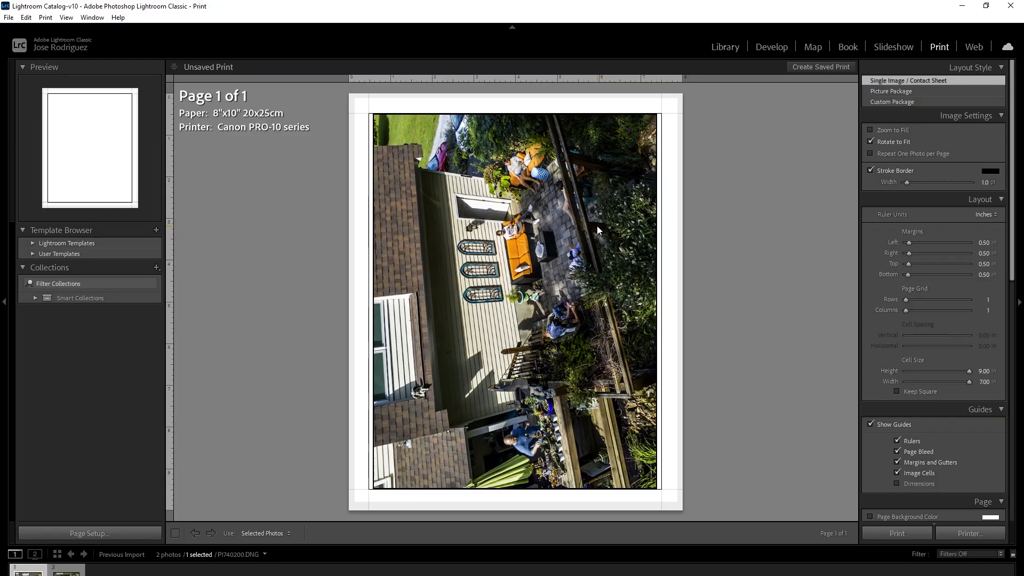
left_click(870, 131)
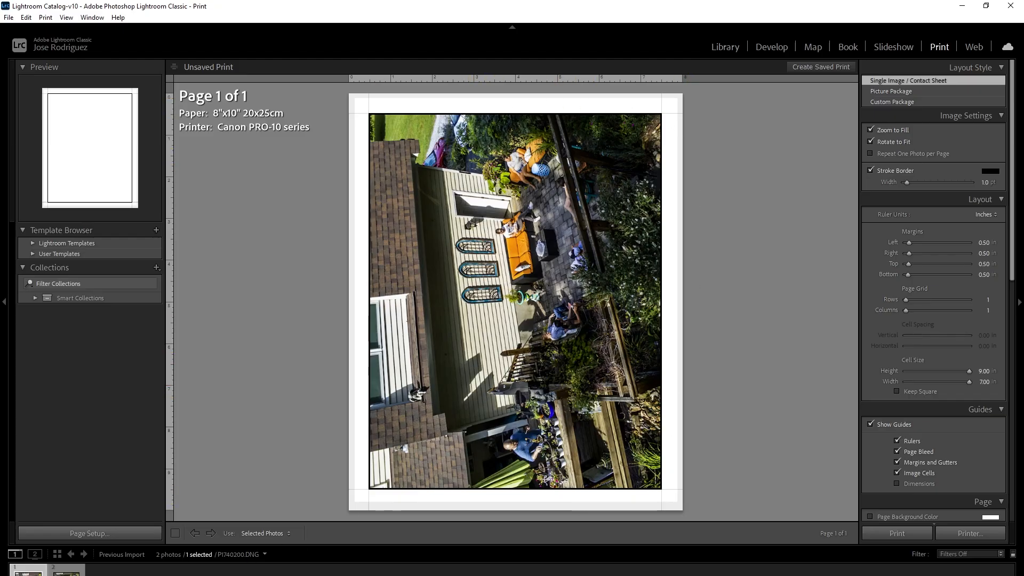
Step: In the page setup, choose the Canon PRO-100 series printer and keep the 8"x10" 20x25cm paper size
left_click(93, 534)
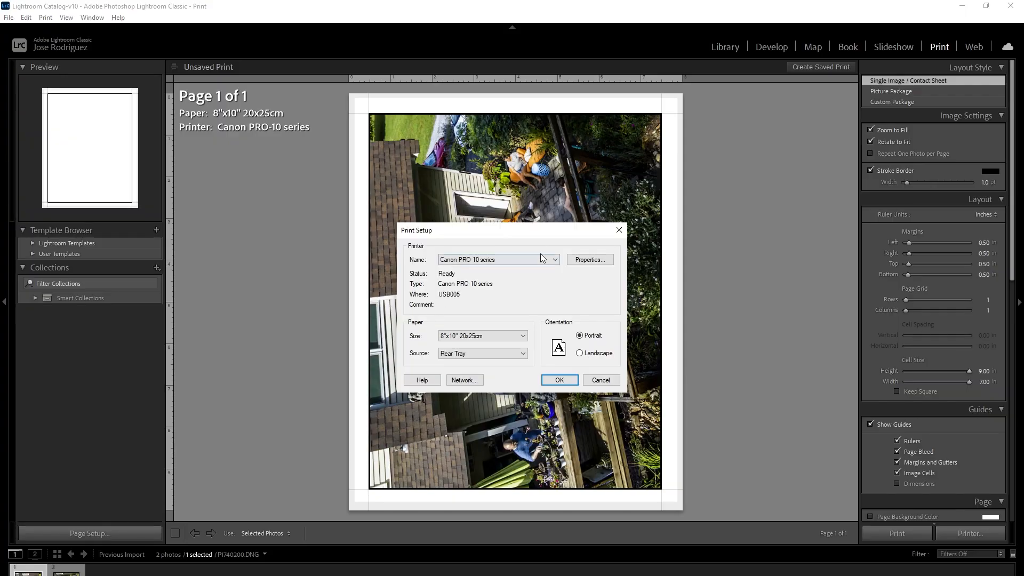
mouse_move(521, 226)
left_mouse_down()
mouse_move(496, 232)
mouse_move(523, 218)
left_mouse_up()
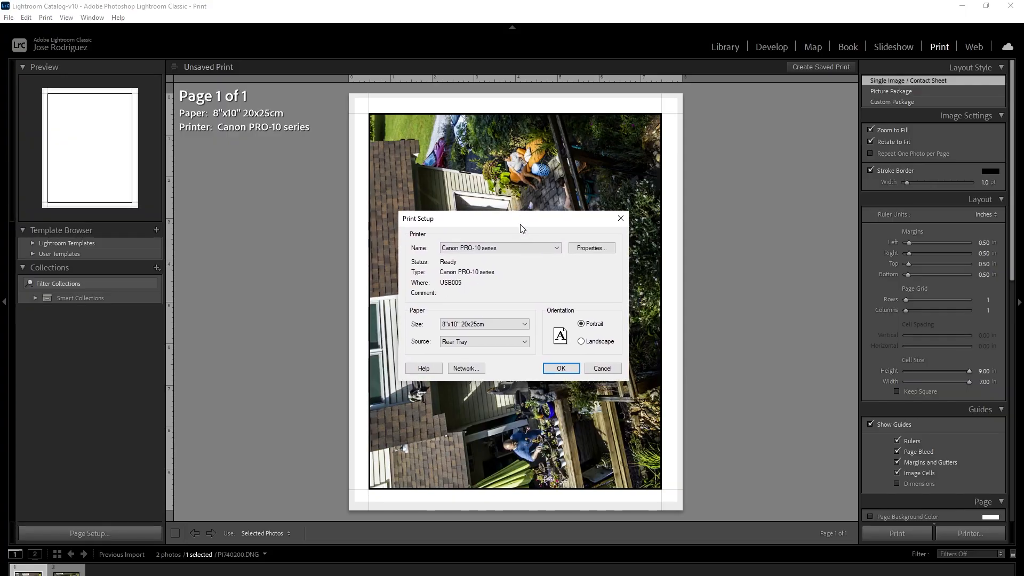
left_click(557, 247)
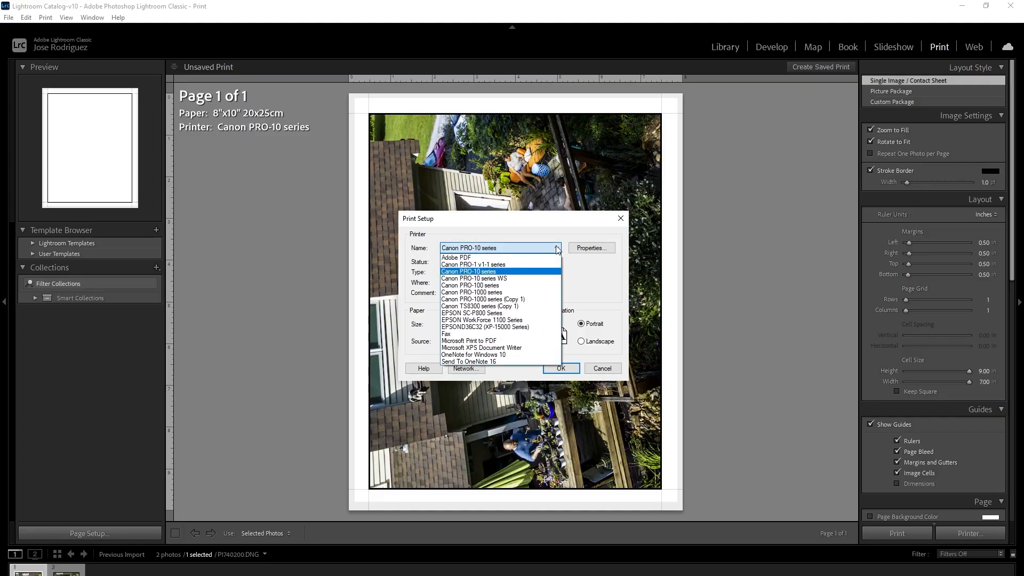
left_click(471, 286)
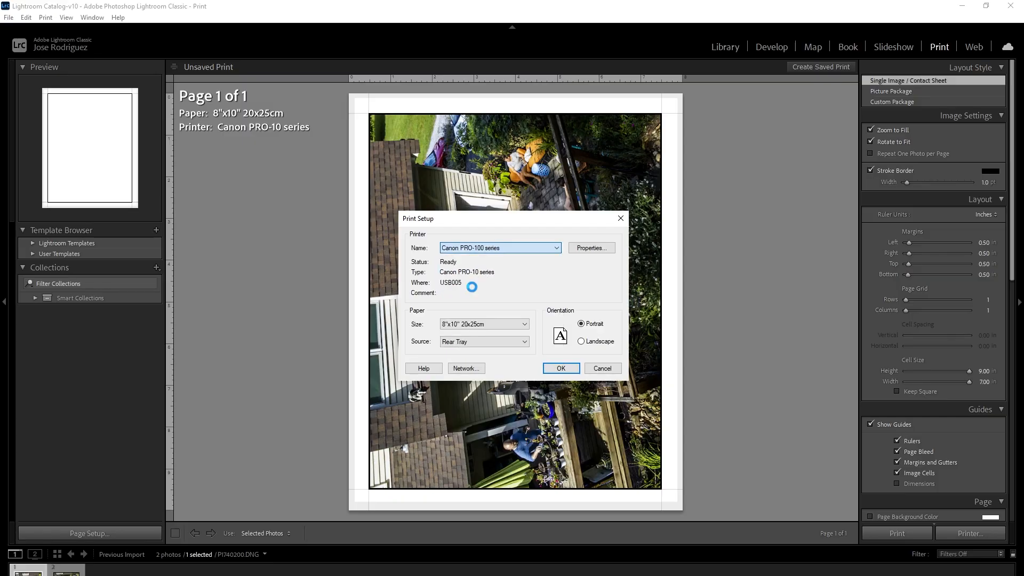
left_click(482, 325)
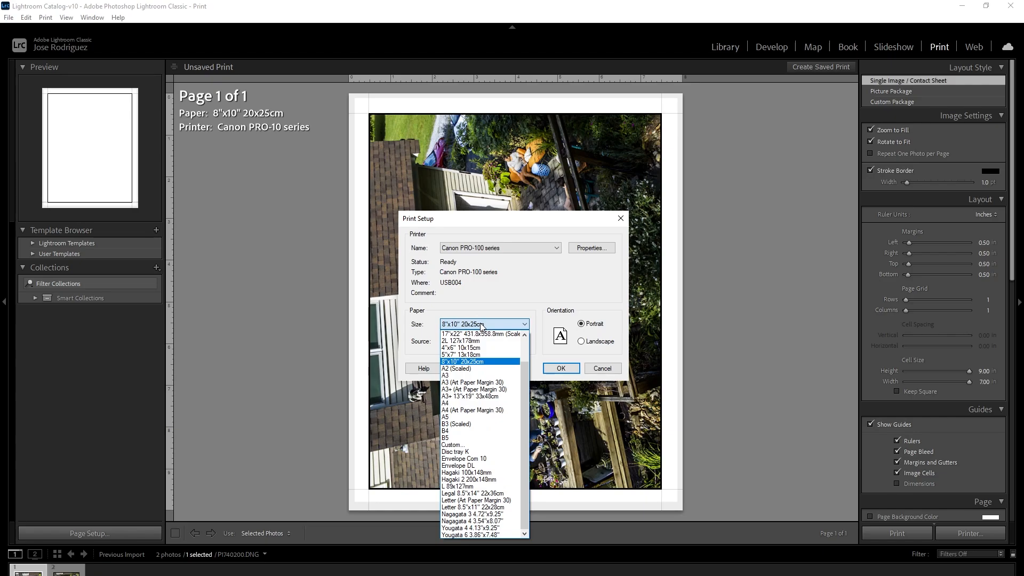
left_click(478, 324)
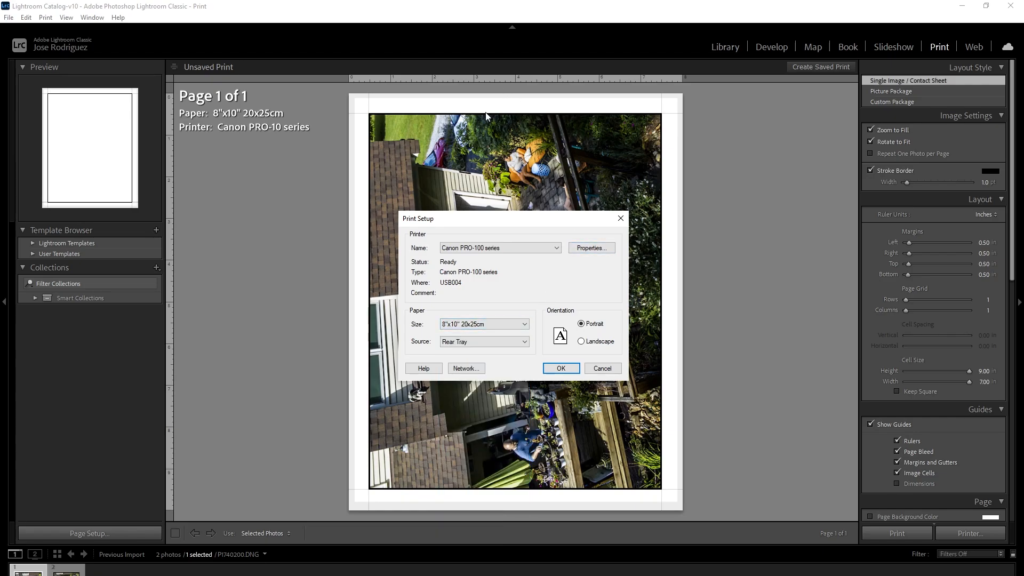
Step: In the printer's properties, set the media type to Matte Photo Paper and the print quality to High
left_click(589, 250)
left_click_drag(570, 223, 533, 160)
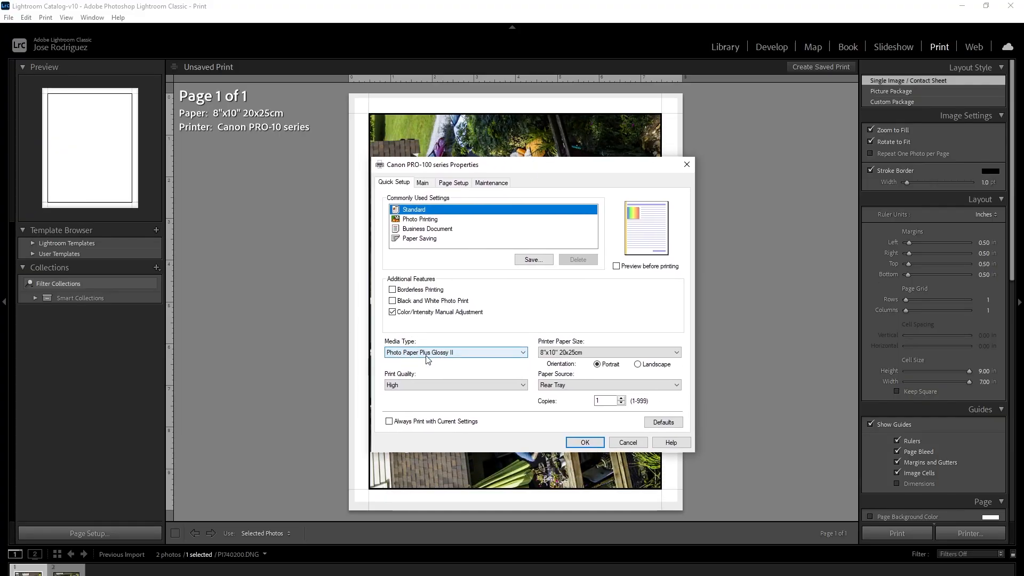
left_click(452, 356)
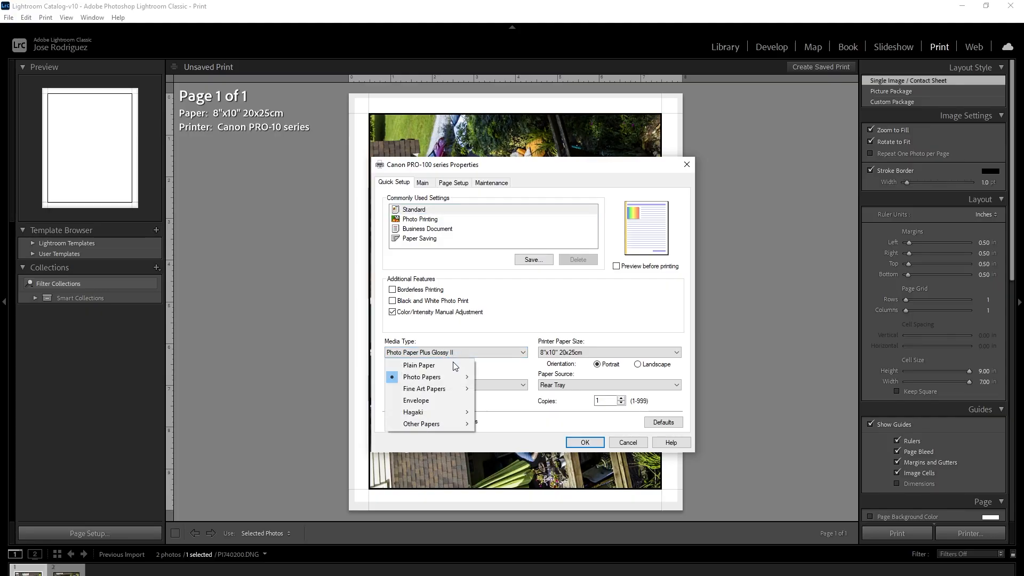
mouse_move(448, 388)
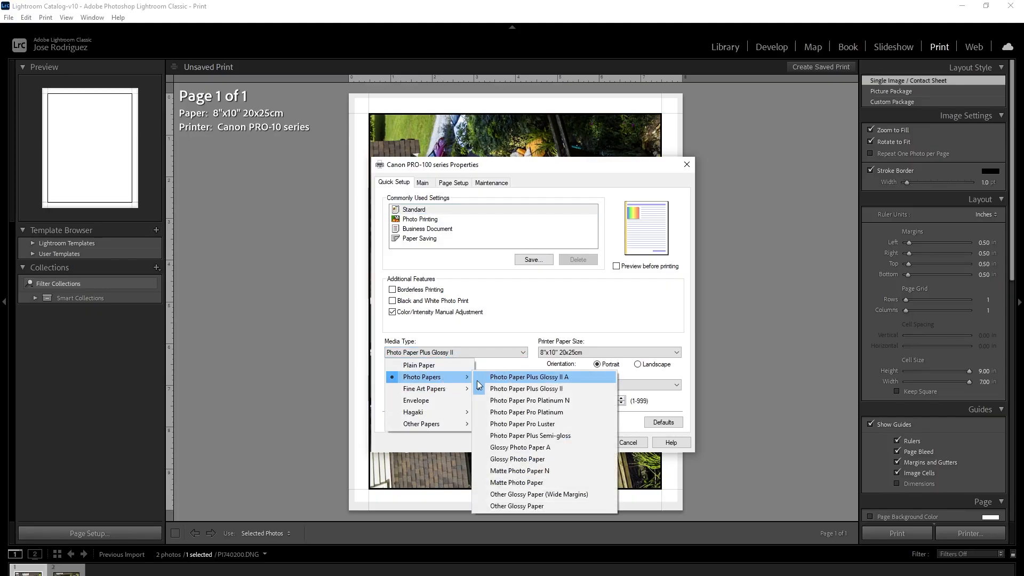
left_click(505, 481)
left_click(435, 385)
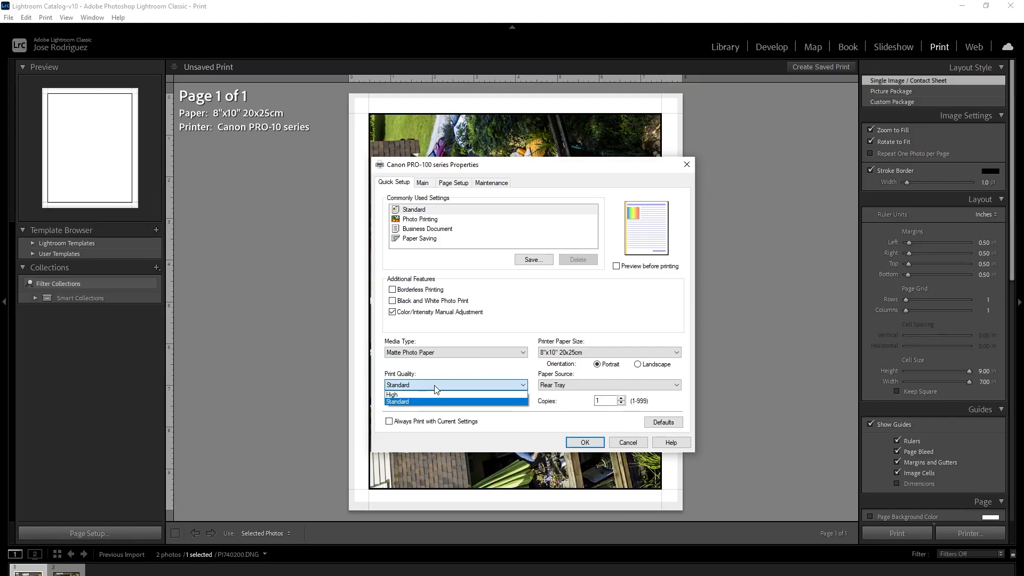
left_click(418, 395)
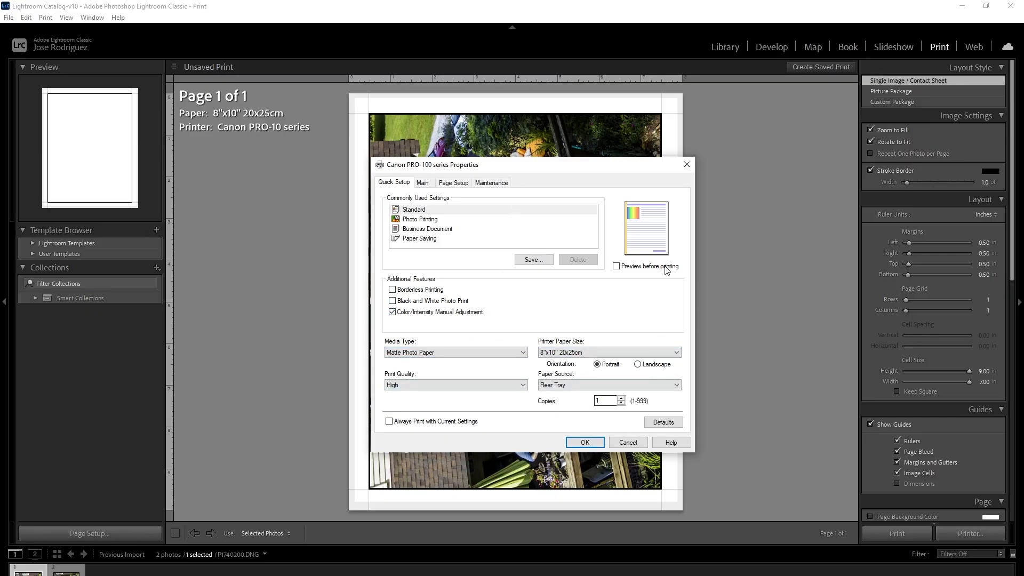
Step: Enable manual color adjustment for the printer with color correction matching set to None, and accept the printer properties and page setup
left_click(394, 315)
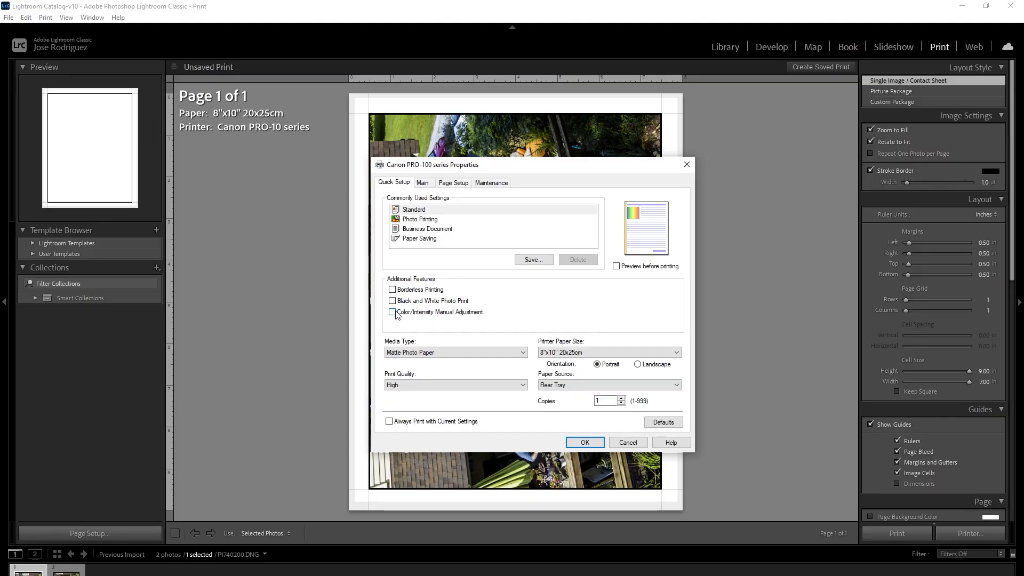
left_click(347, 227)
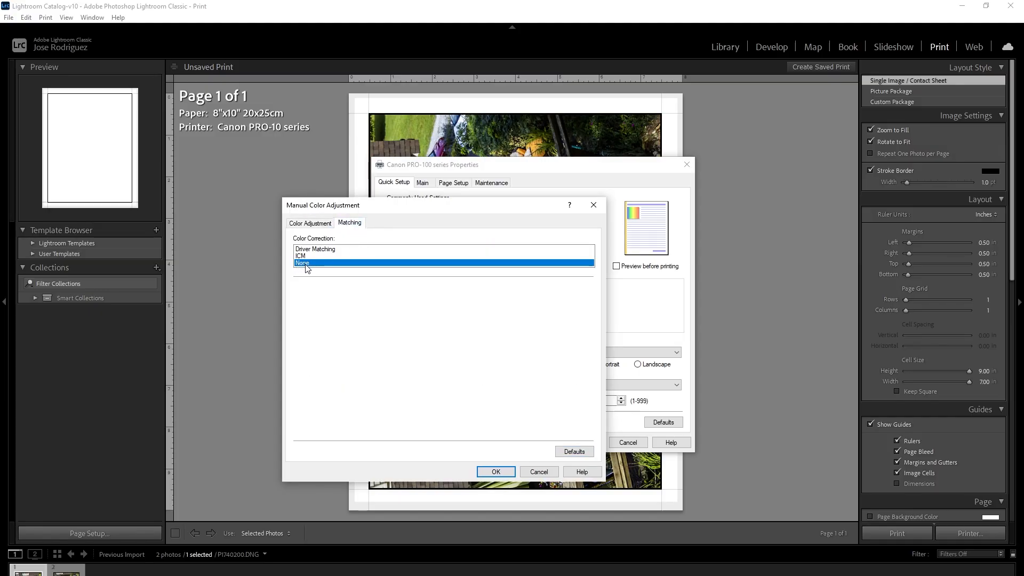
left_click(496, 472)
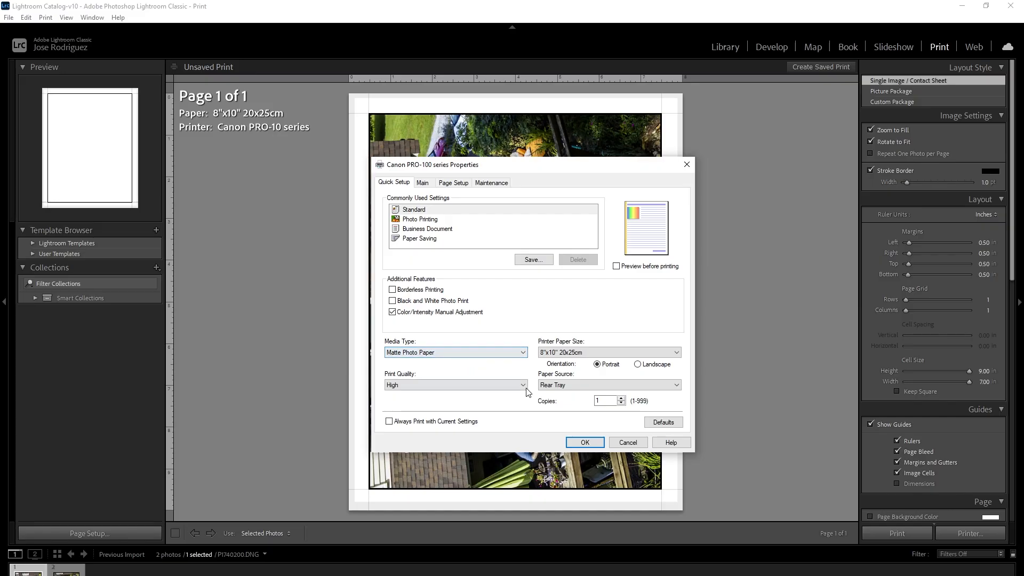
left_click(583, 443)
left_click(560, 370)
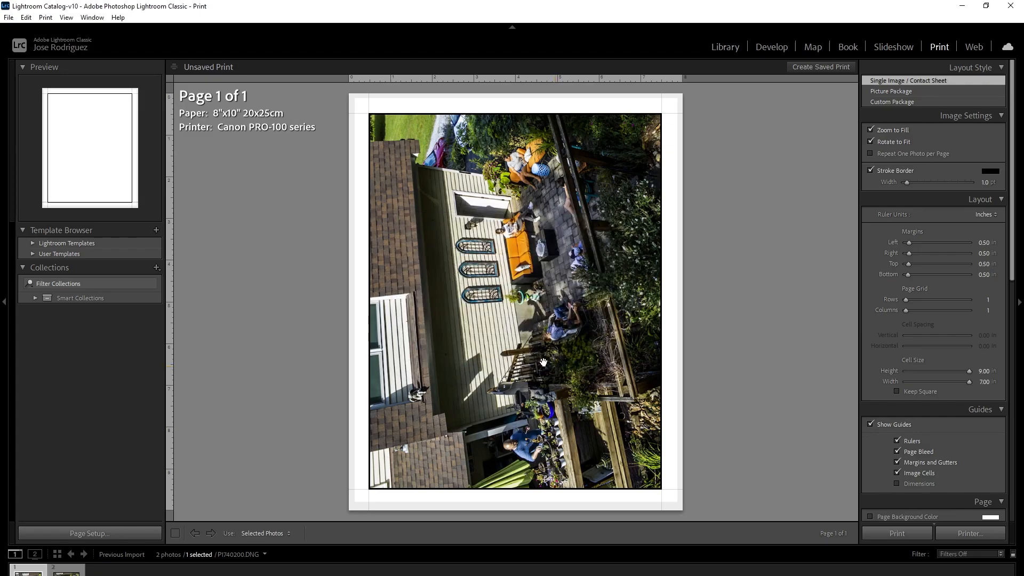
Step: Set the print job's color management profile to CANON Pro100 BC_River_Stone_Satin_Rag.icm, adding it from the list of other installed profiles
scroll(768, 373, "down", 10)
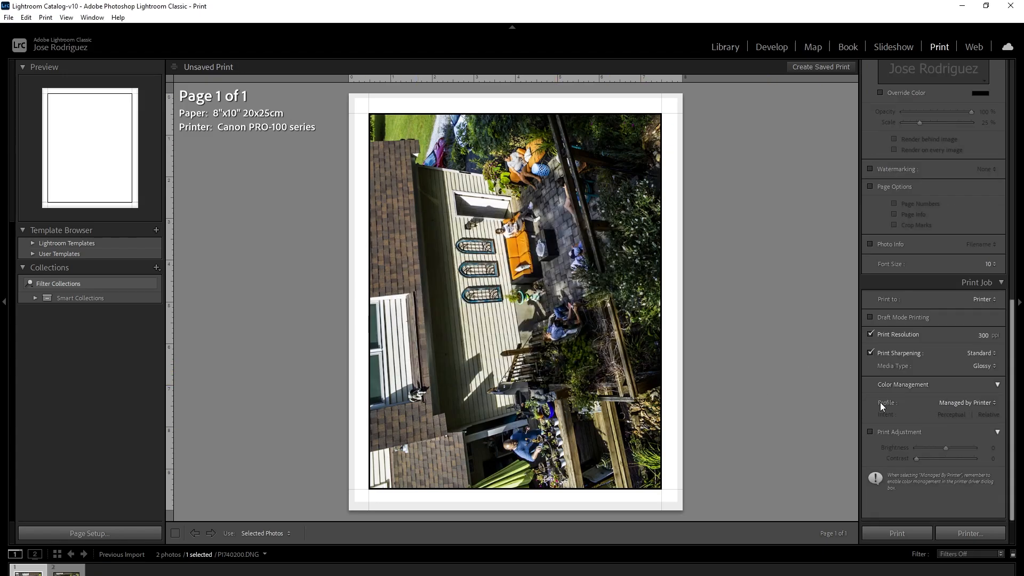
left_click(972, 403)
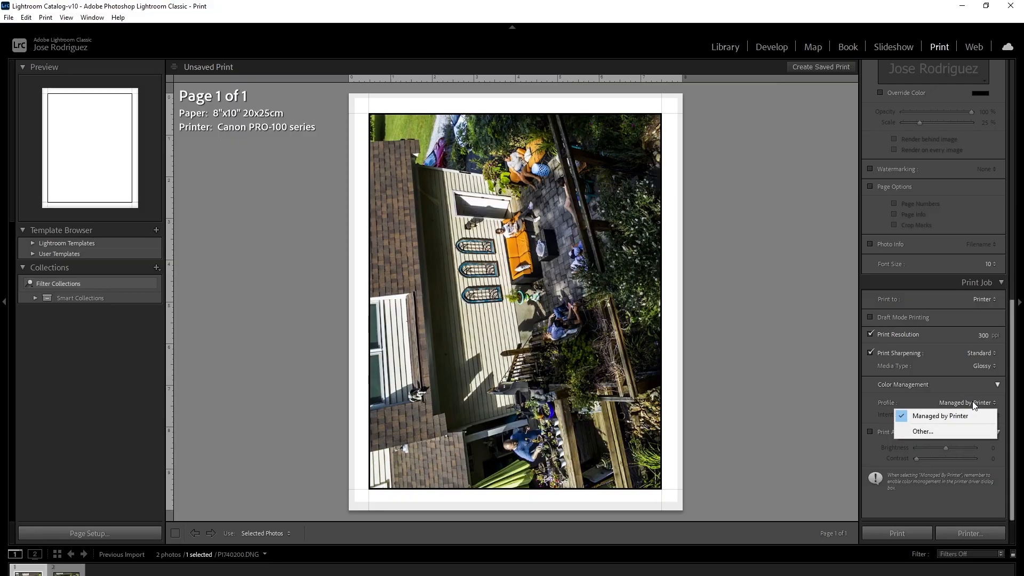
left_click(928, 419)
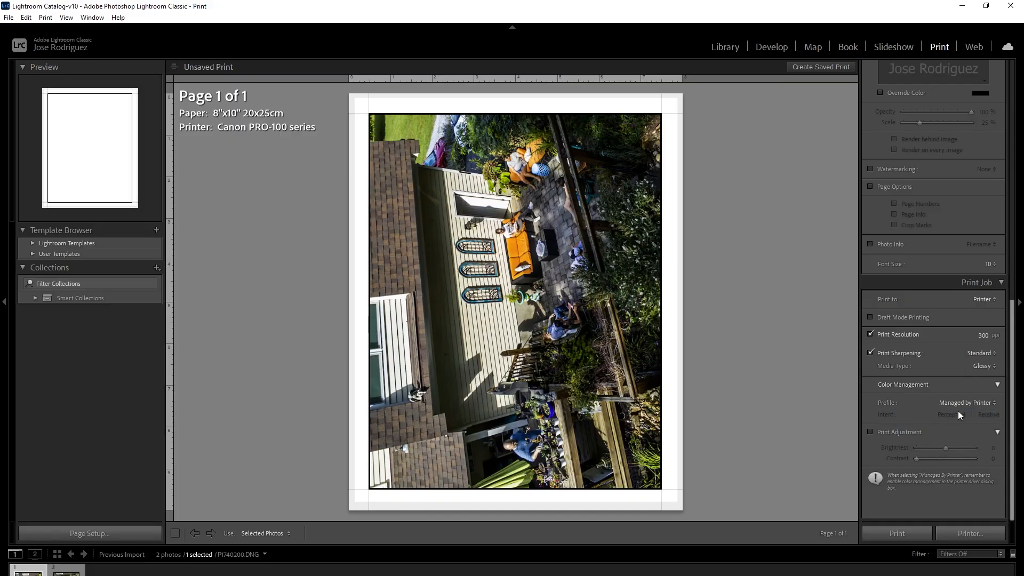
left_click(965, 404)
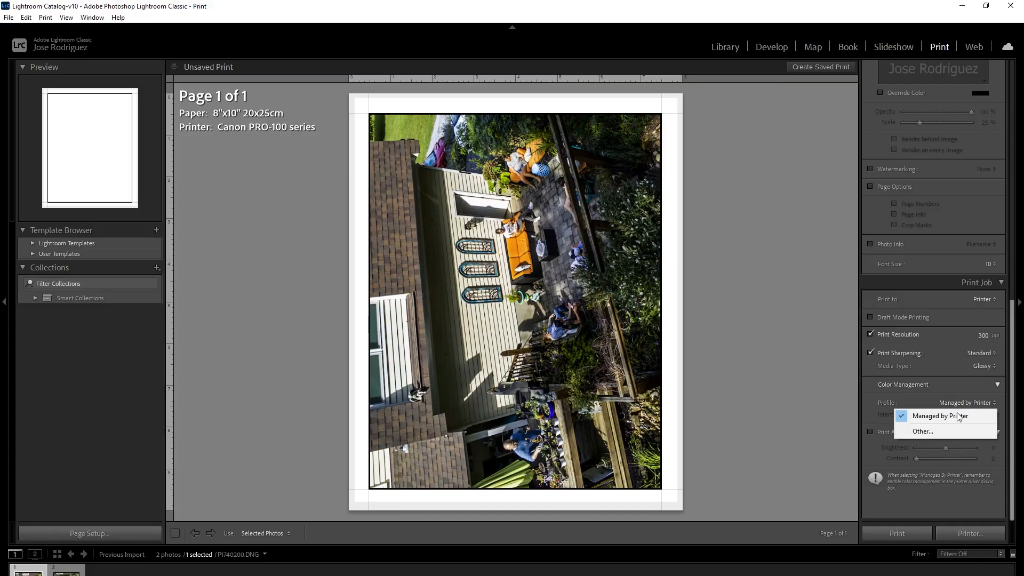
left_click(916, 430)
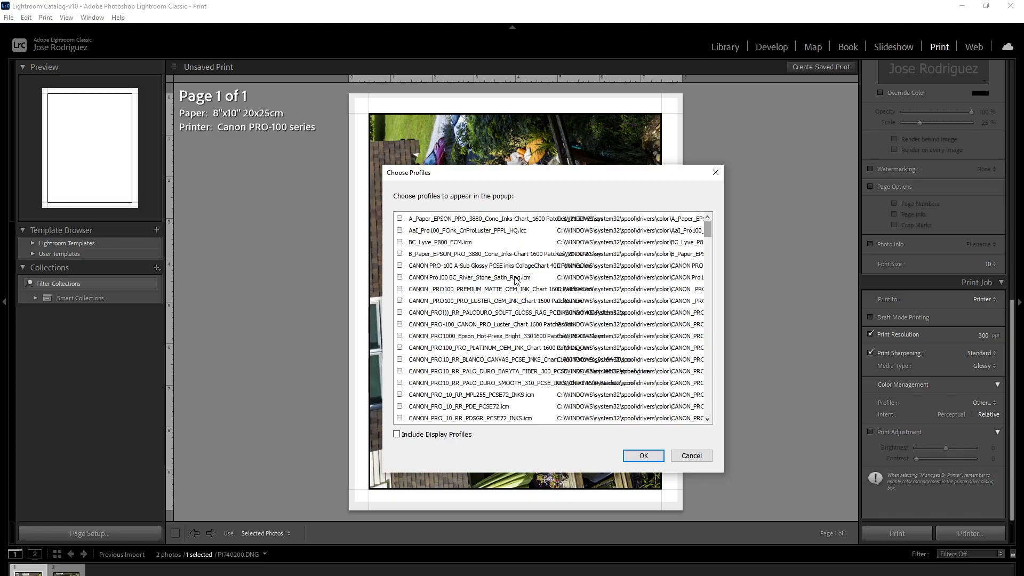
left_click(399, 277)
left_click(632, 456)
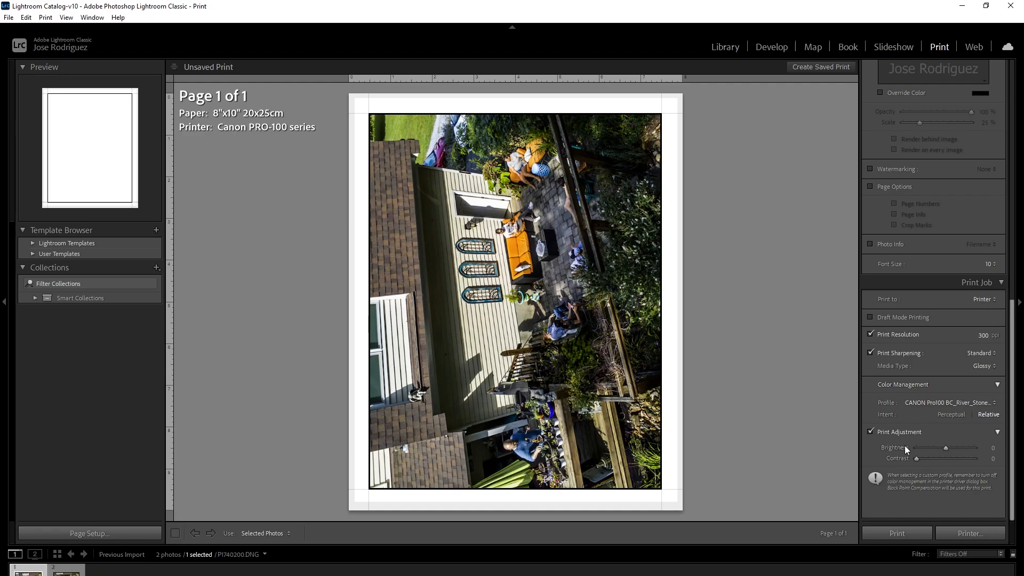
Step: Turn off Print Adjustment and set the print sharpening media type to Matte
left_click(870, 431)
left_click(983, 366)
left_click(957, 382)
left_click(979, 365)
left_click(966, 390)
left_click(991, 366)
left_click(981, 380)
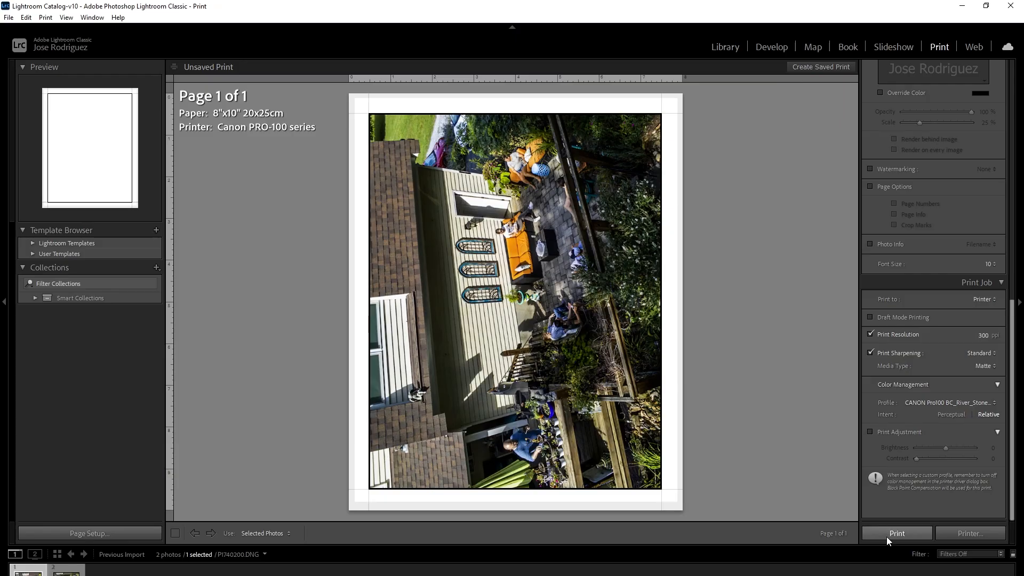
Step: Review the available printers for the print job, and leave the Print dialog without printing
left_click(956, 533)
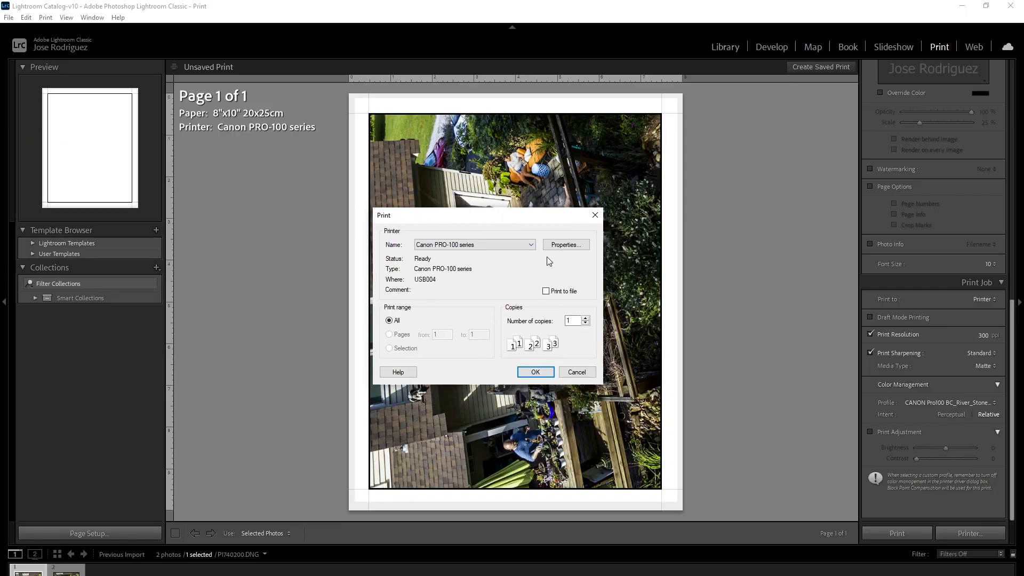
left_click(533, 246)
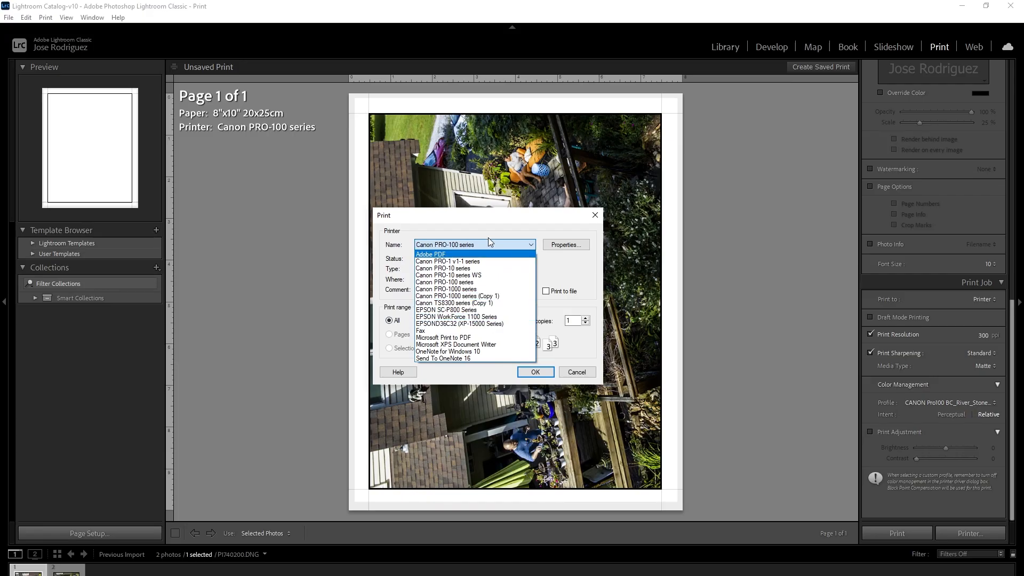
left_click(540, 375)
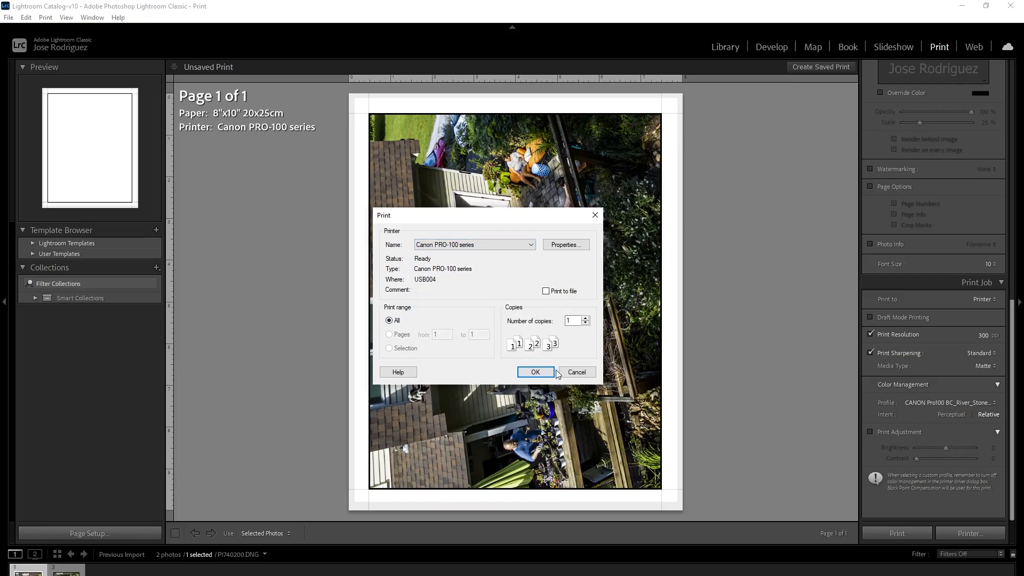
left_click(577, 371)
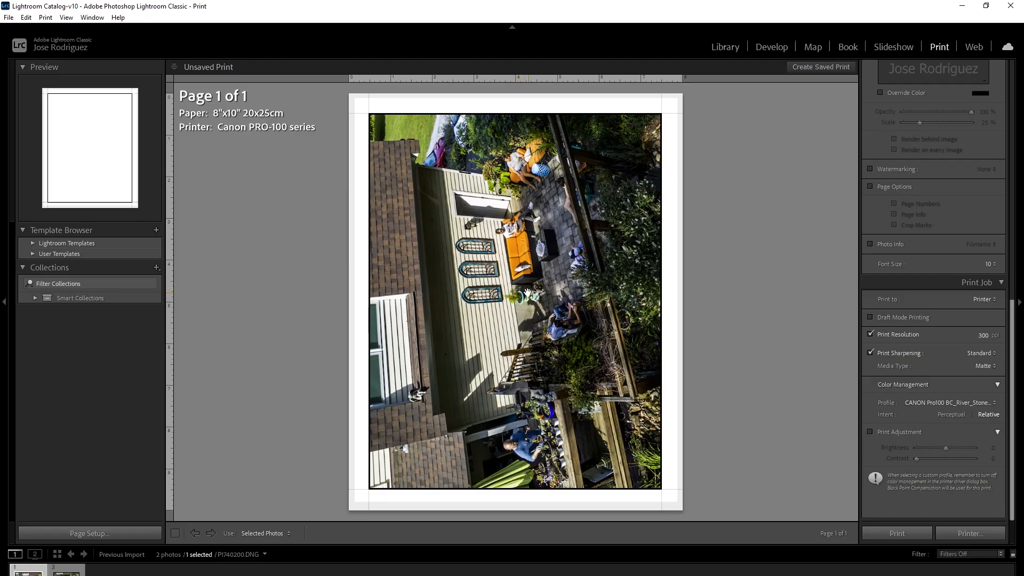
Step: Send the patio photo to Qimage Ultimate as a plug-in extra, and close Lightroom
left_click(9, 18)
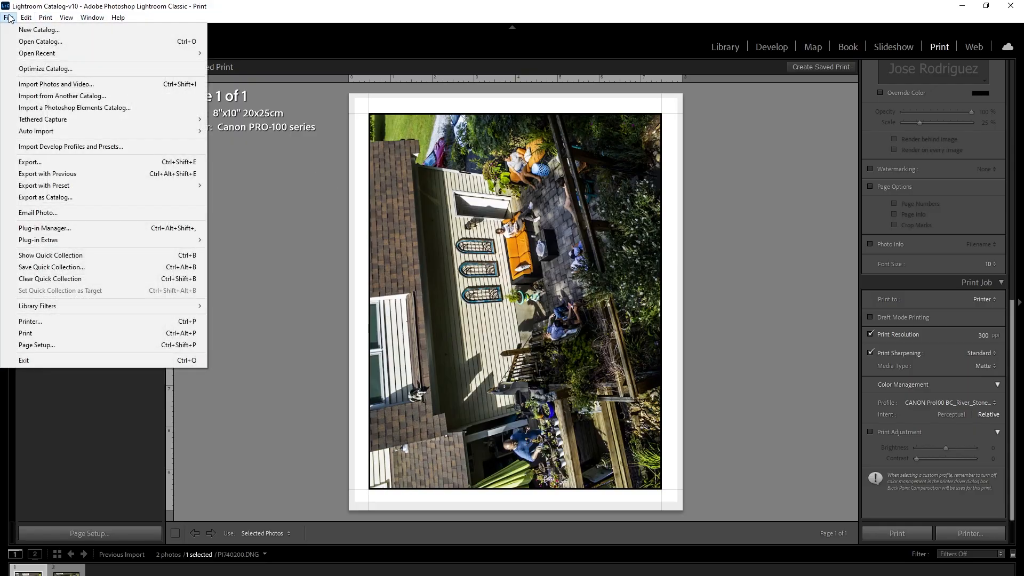
mouse_move(37, 240)
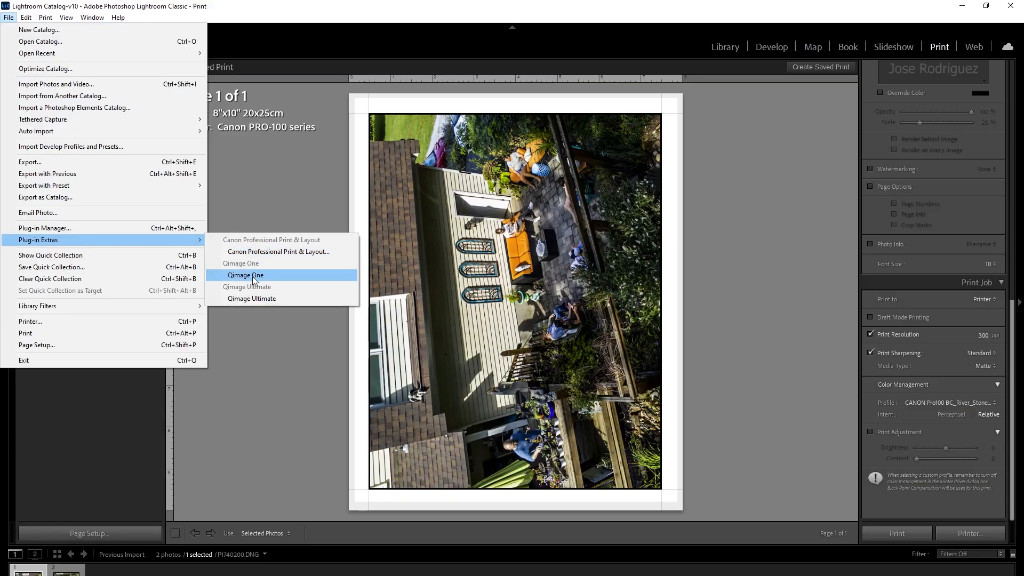
left_click(255, 299)
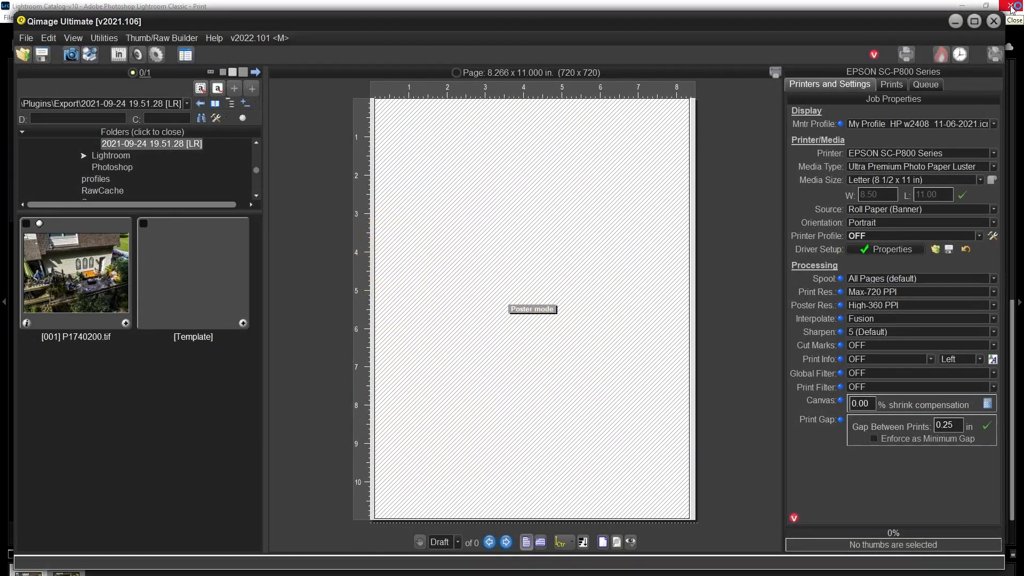
left_click(1011, 9)
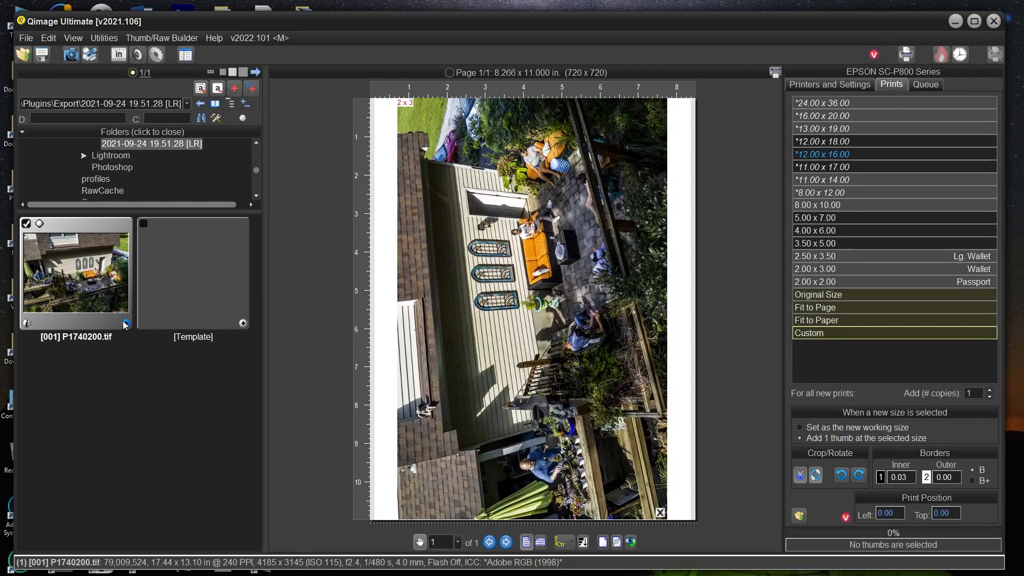
Step: Try placing P1740200.tif on the page at the current print size, and delete that print from the layout
left_click(126, 325)
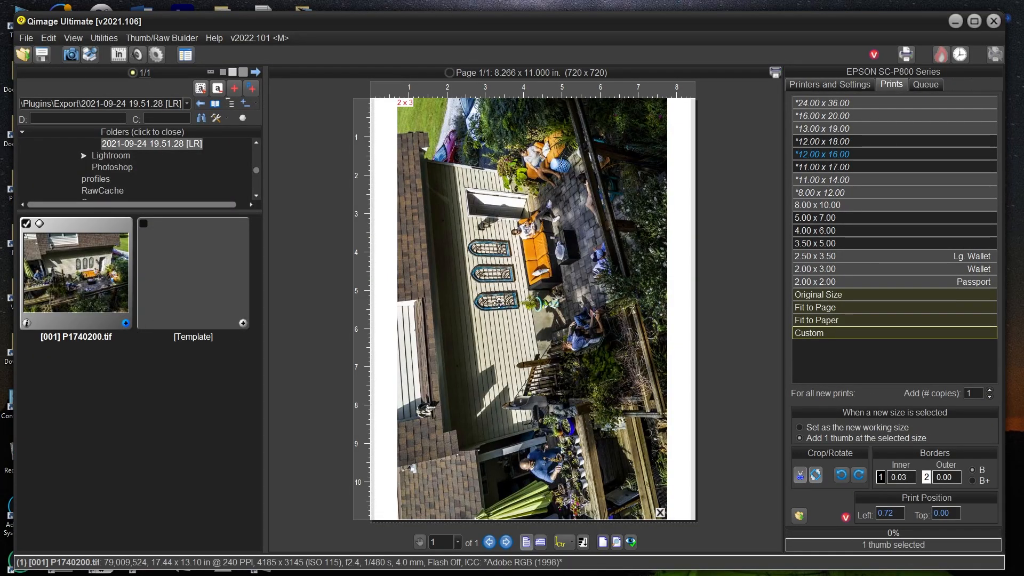
left_click(525, 250)
key("Delete")
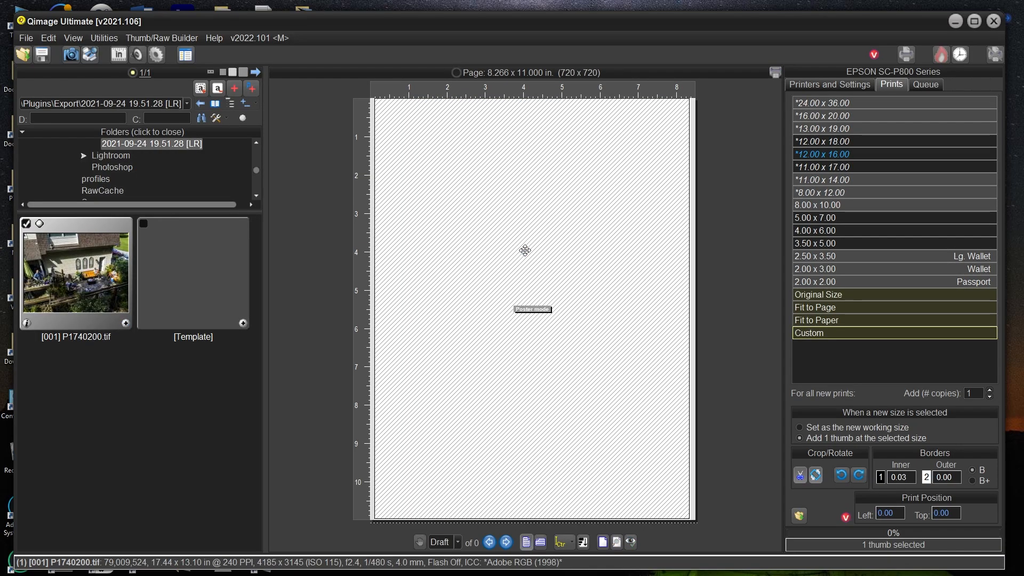
Step: Try the photo as a Fit to Page print, and remove it from the page
left_click(804, 308)
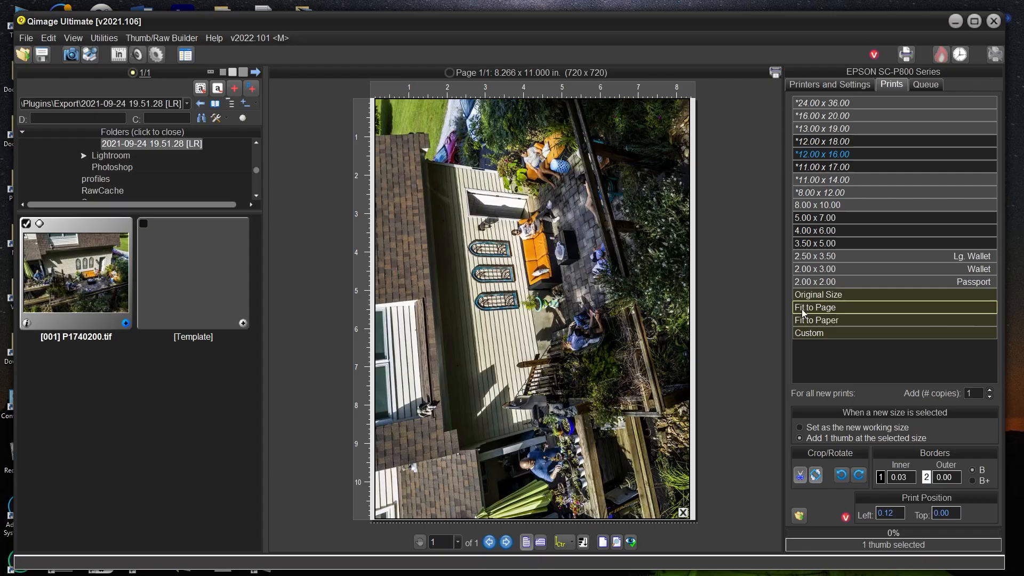
left_click(578, 262)
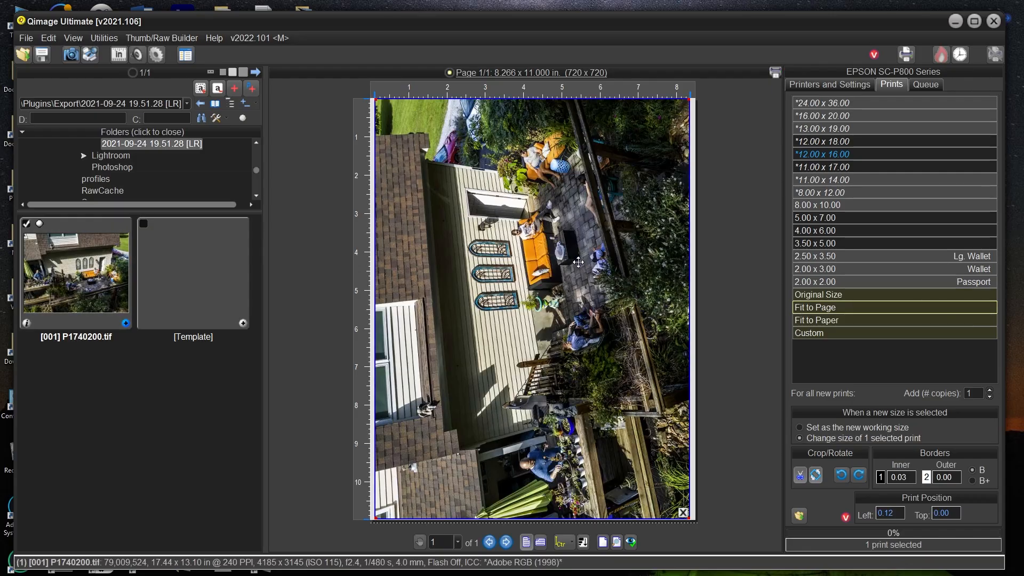
key("Delete")
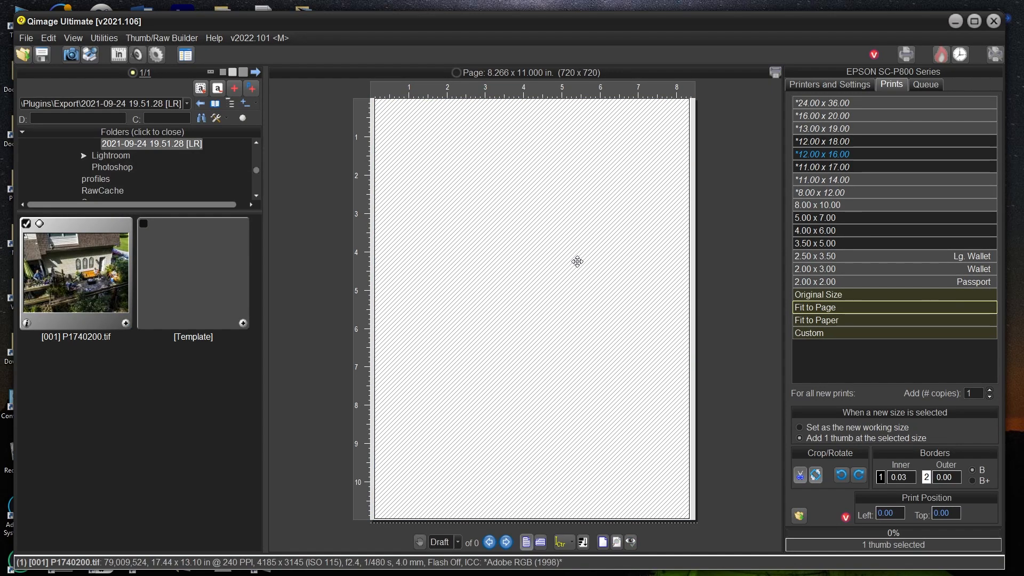
Step: Add the photo at a custom size by specifying one dimension, 8 inches for the short side, with auto cropping off
left_click(828, 85)
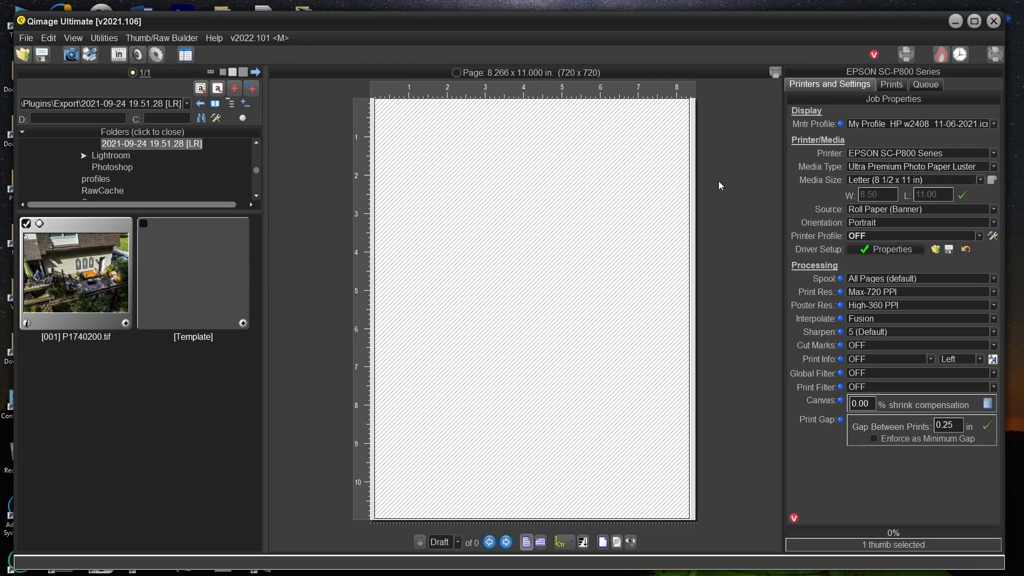
left_click(892, 85)
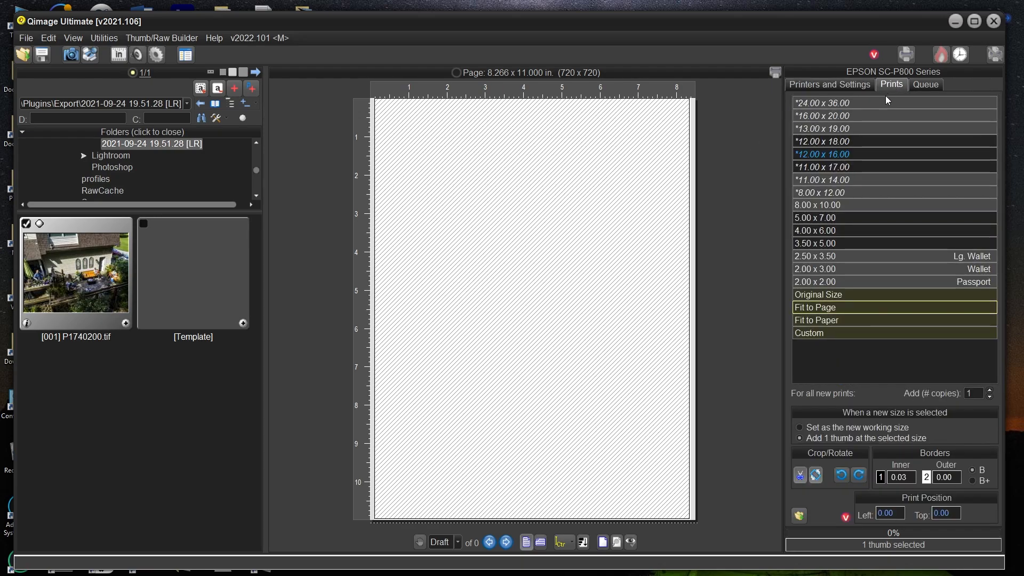
left_click(801, 334)
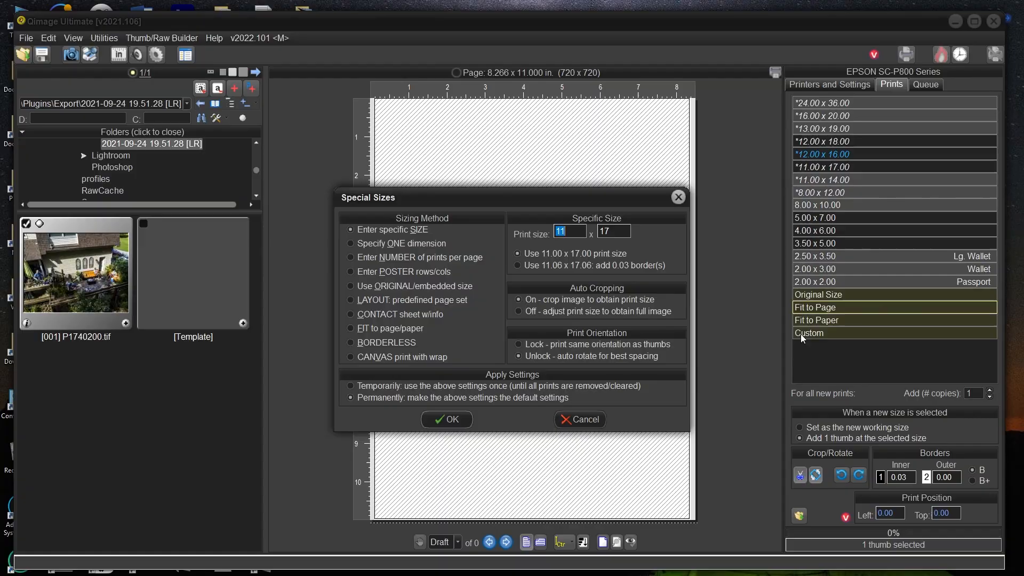
left_click(351, 243)
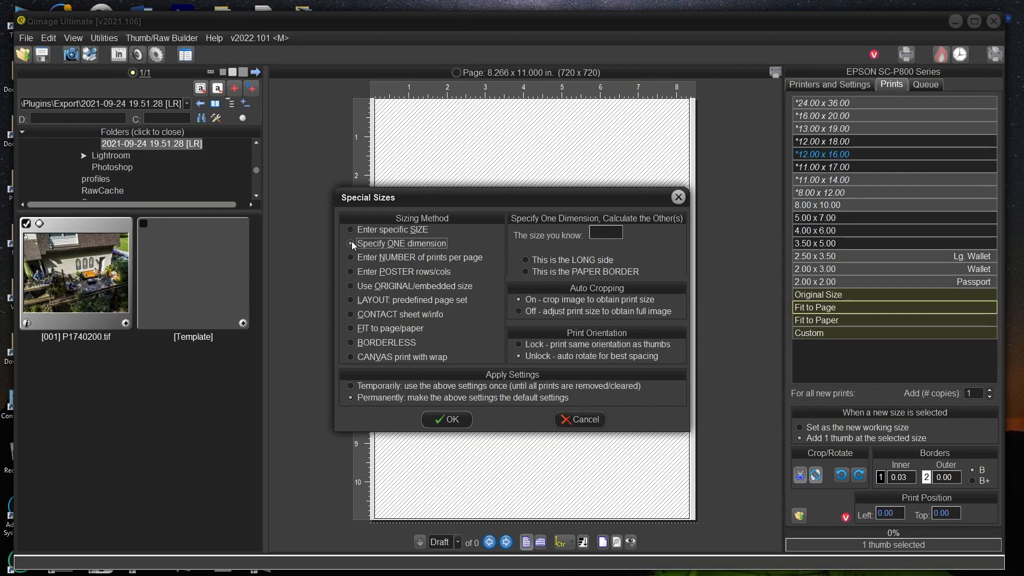
double_click(608, 232)
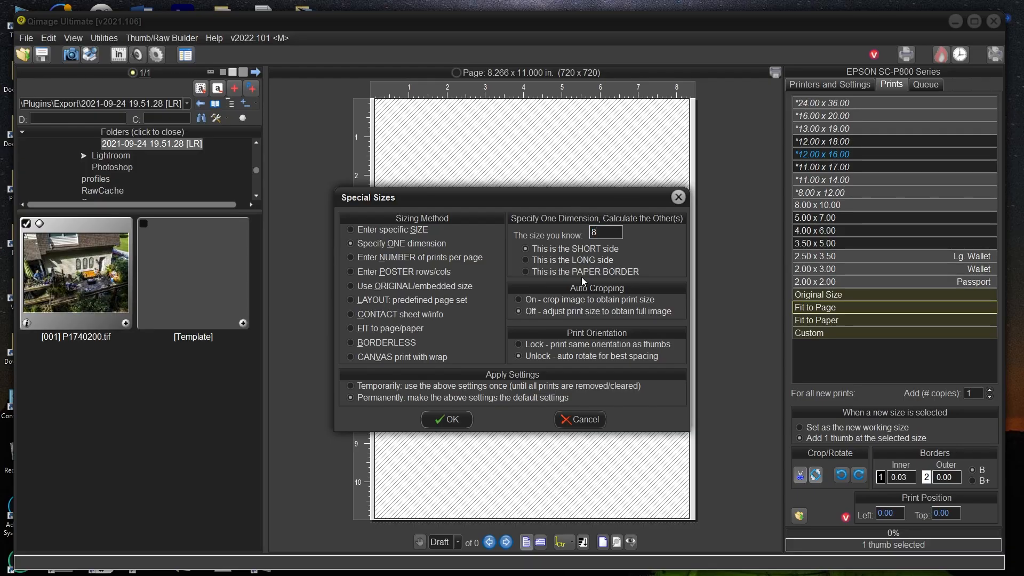
type("8")
left_click(455, 421)
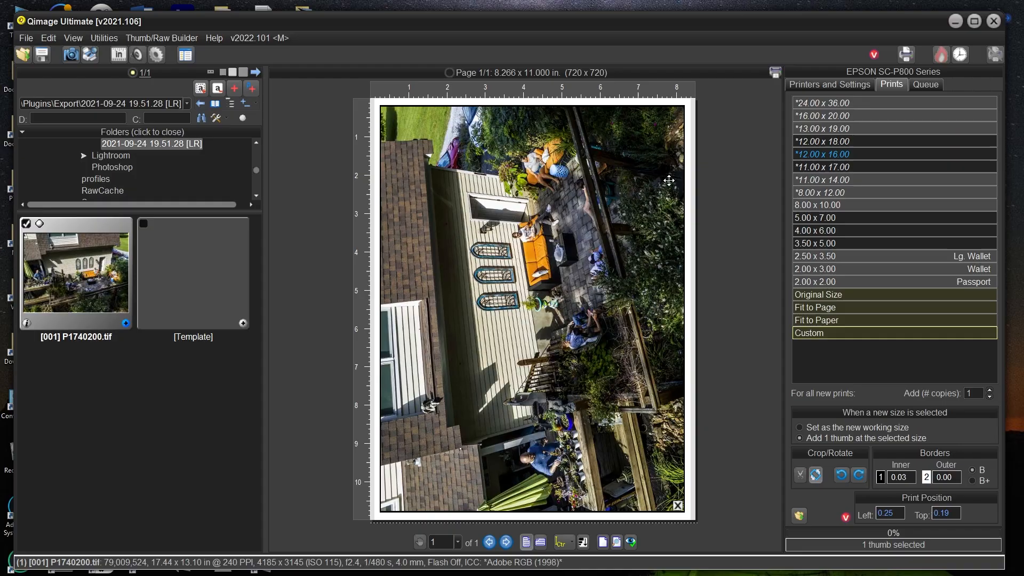
Step: Set the printer profile to "Let printer/driver manage color", and check and accept the EPSON SC-P800 driver properties using ICM mode
left_click(825, 87)
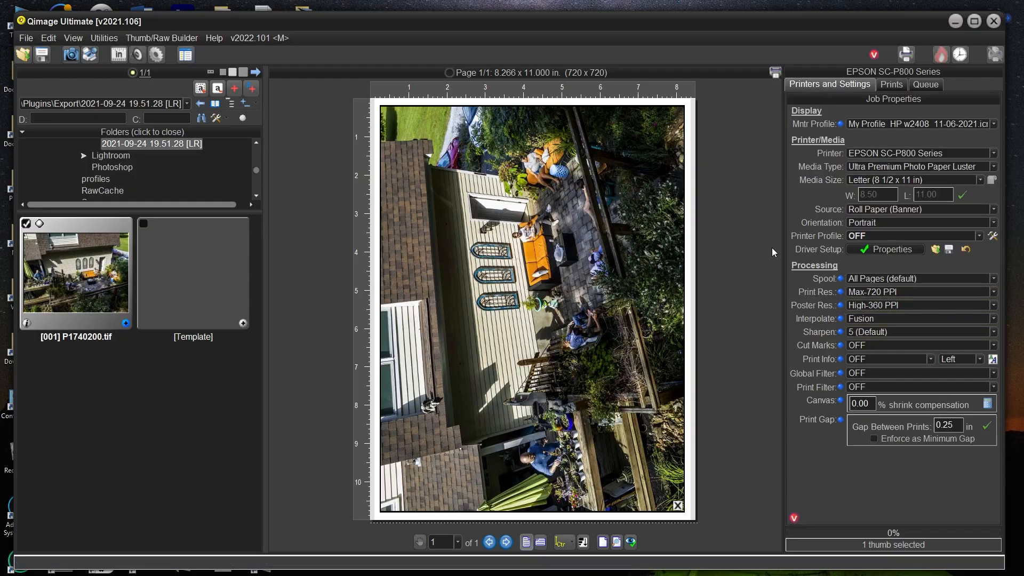
left_click(865, 237)
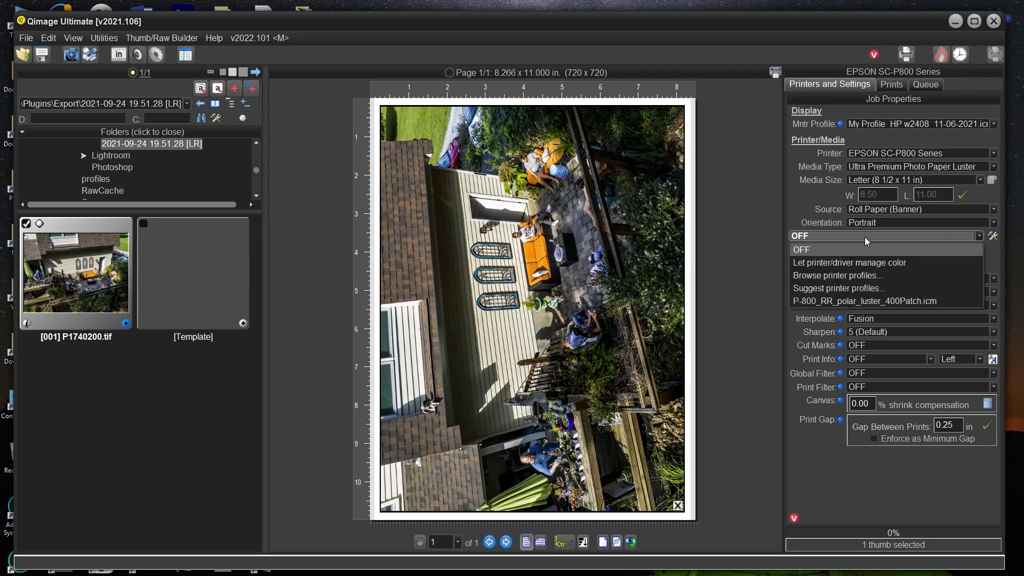
left_click(839, 260)
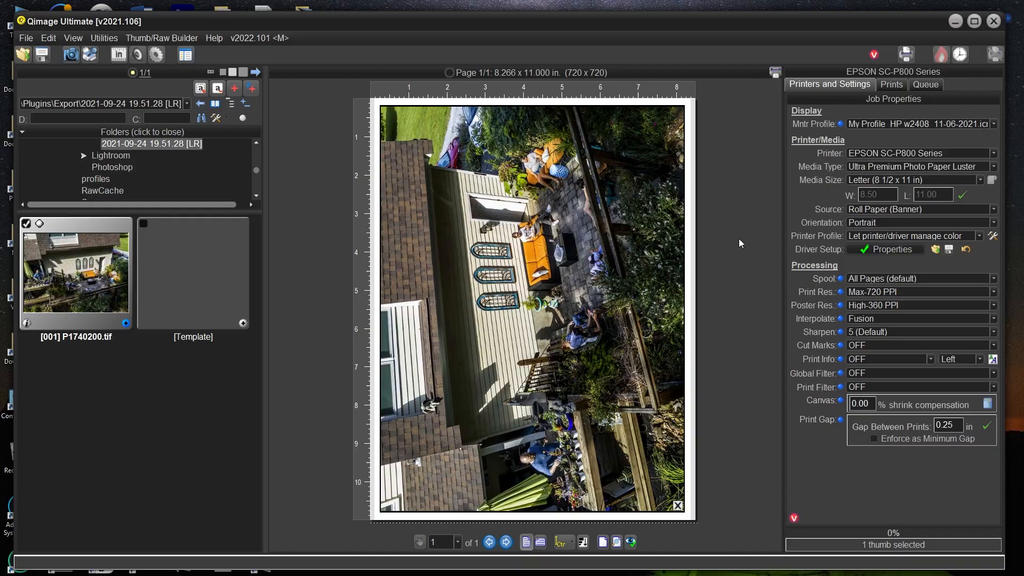
left_click(872, 248)
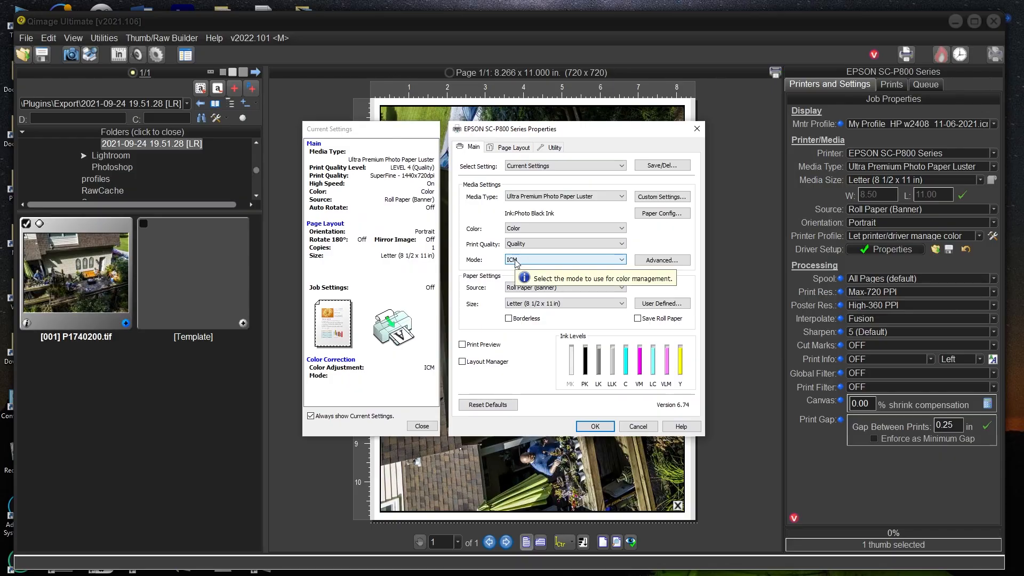
left_click(593, 426)
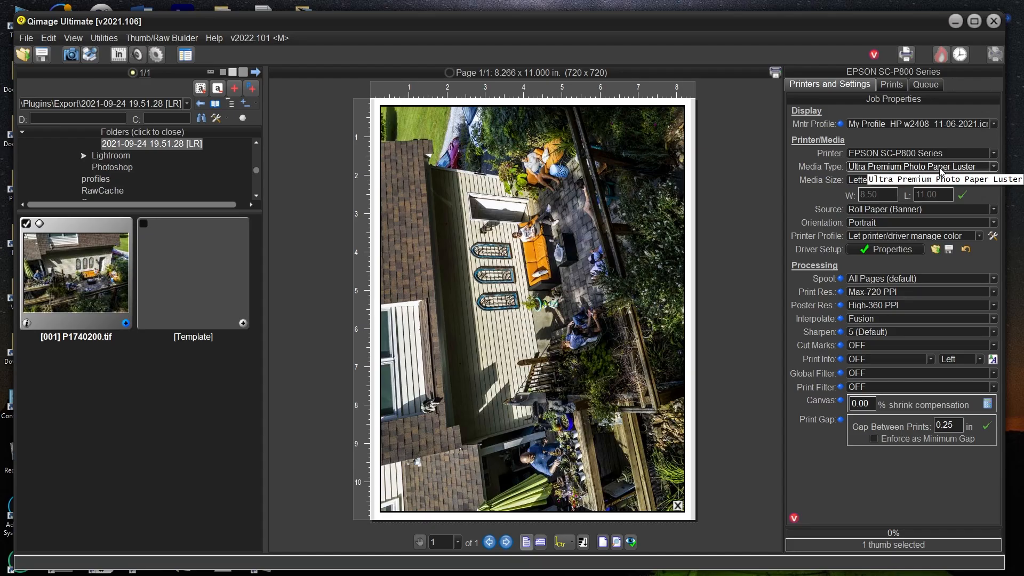
Step: Set the printer output profile to SC-P800 Series Ultra Premium Photo Paper Luster with Relative Colorimetric rendering intent in Color Management
left_click(992, 236)
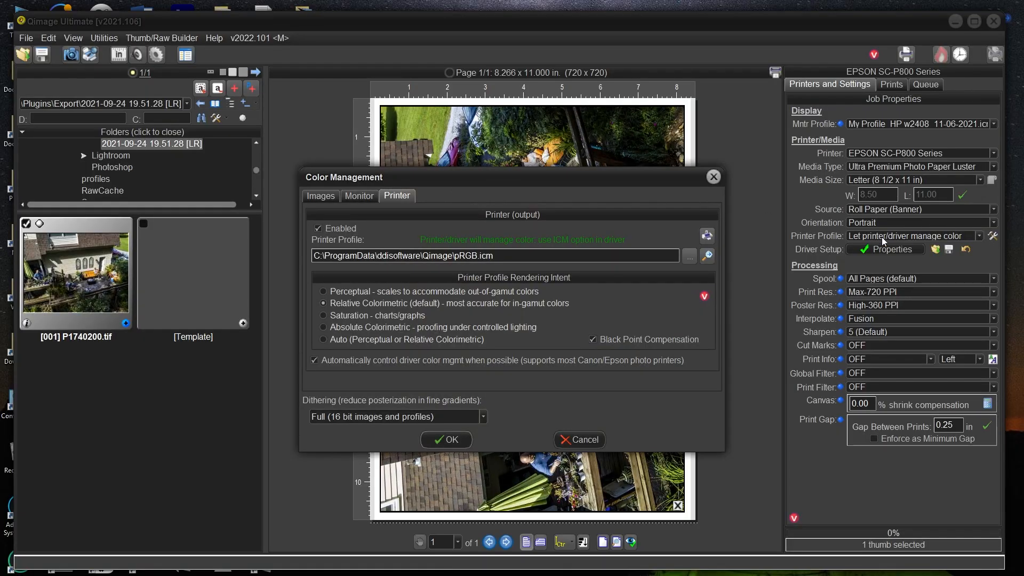
left_click(708, 255)
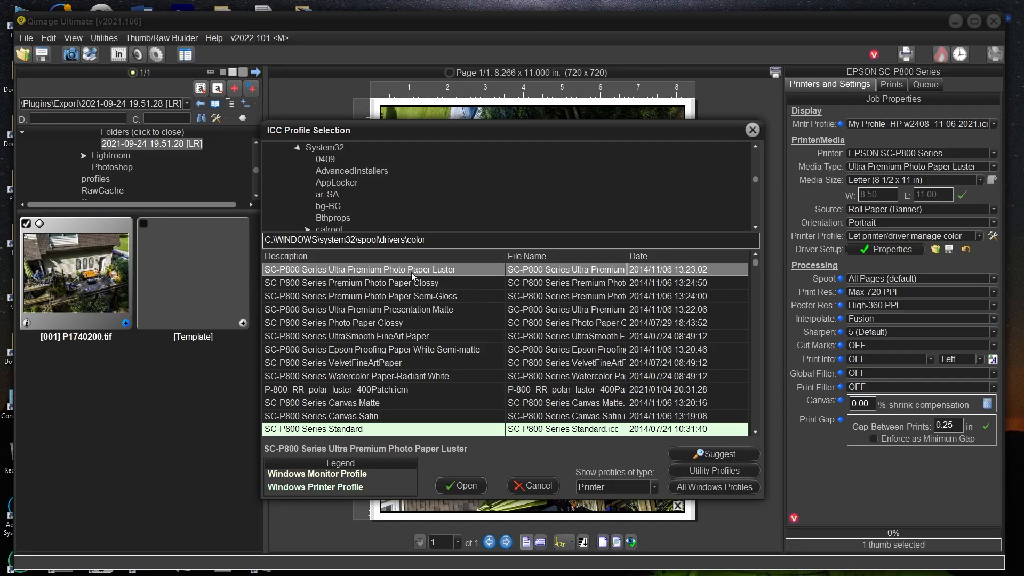
left_click(464, 486)
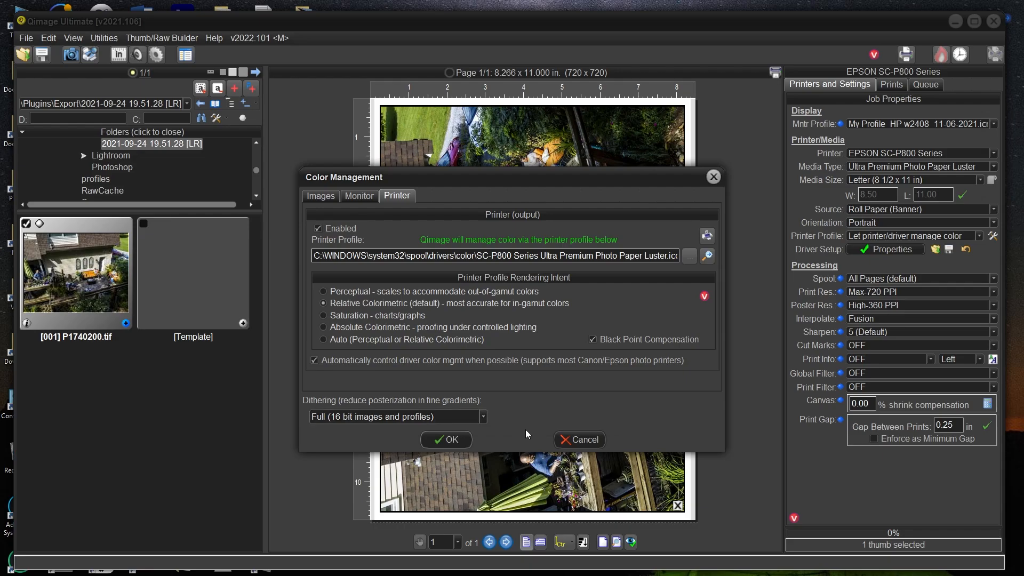
left_click(452, 439)
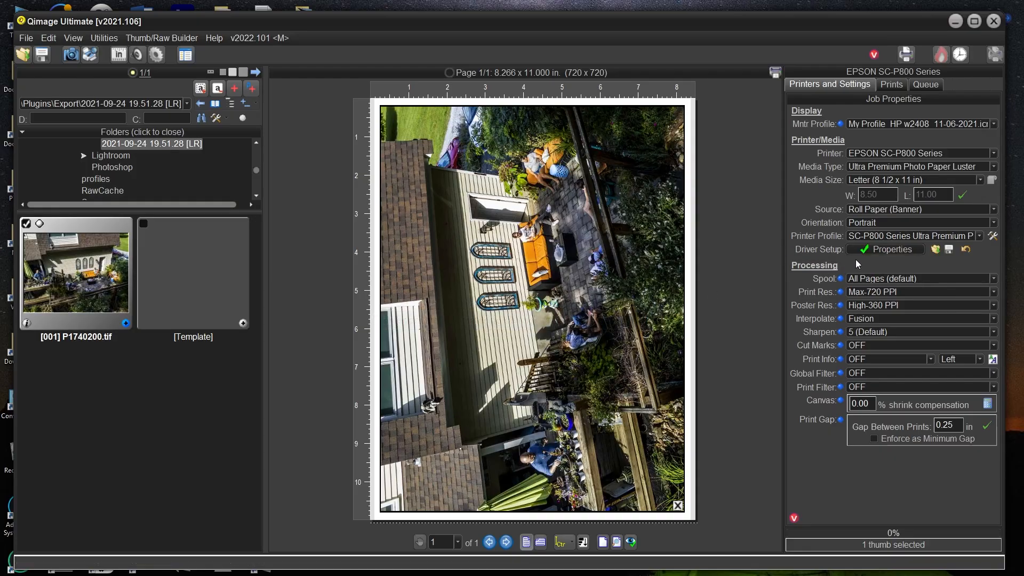
Step: Check the color adjustment mode in the EPSON SC-P800 driver properties and accept the driver settings
left_click(874, 249)
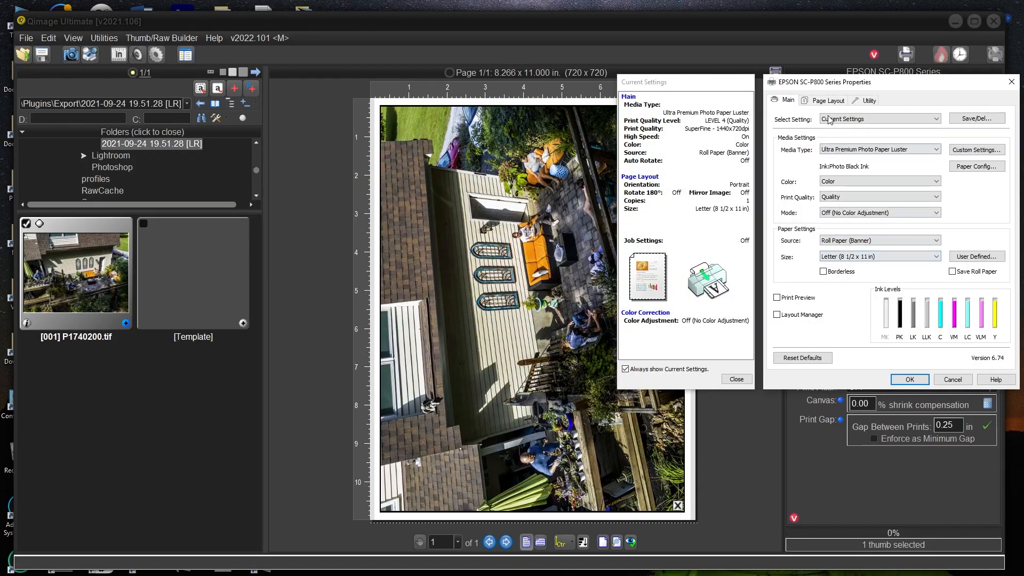
left_click_drag(831, 86, 474, 135)
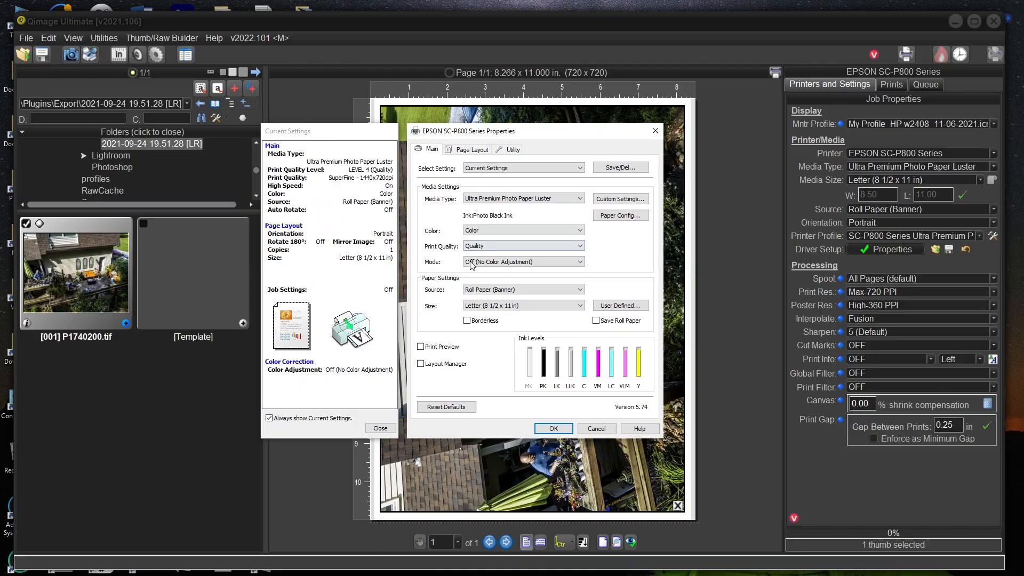
left_click(549, 429)
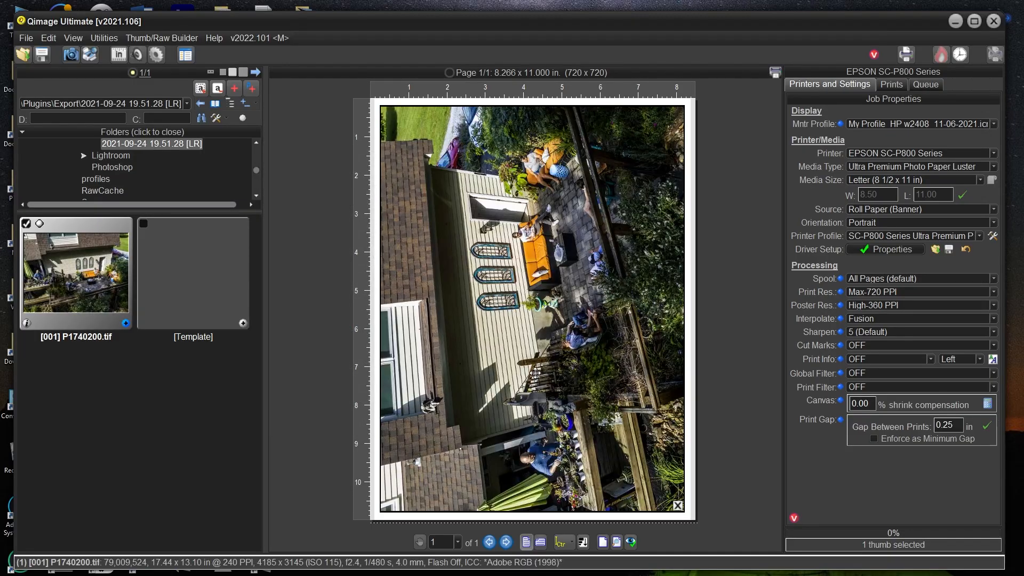